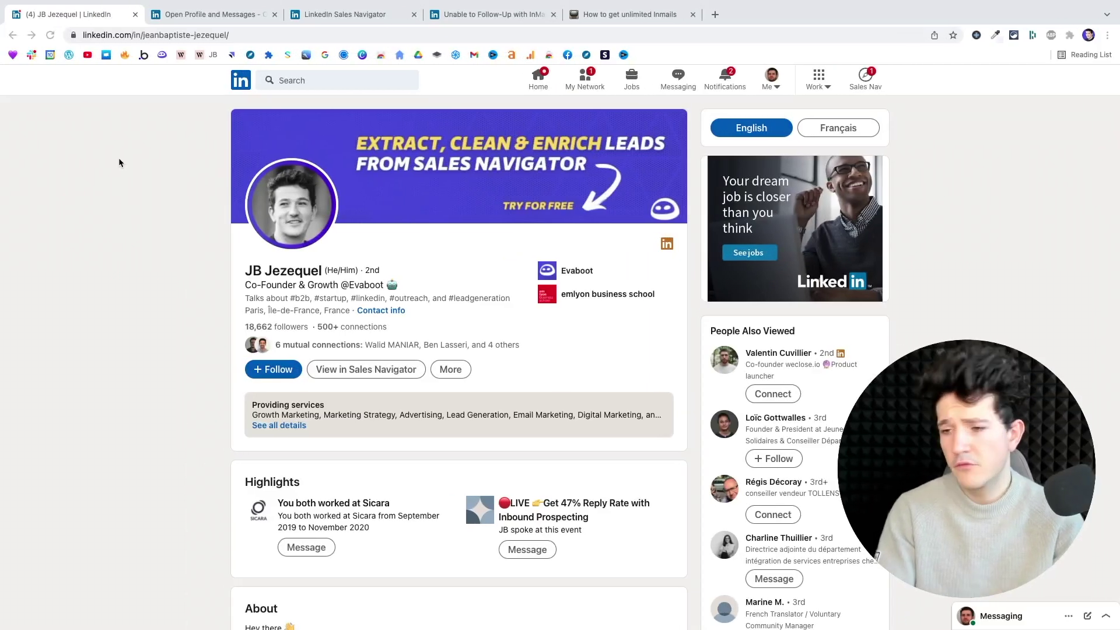
# Start a new message to the profile owner from the More menu, shown as a free message.
pyautogui.scroll(-1, 412, 352)
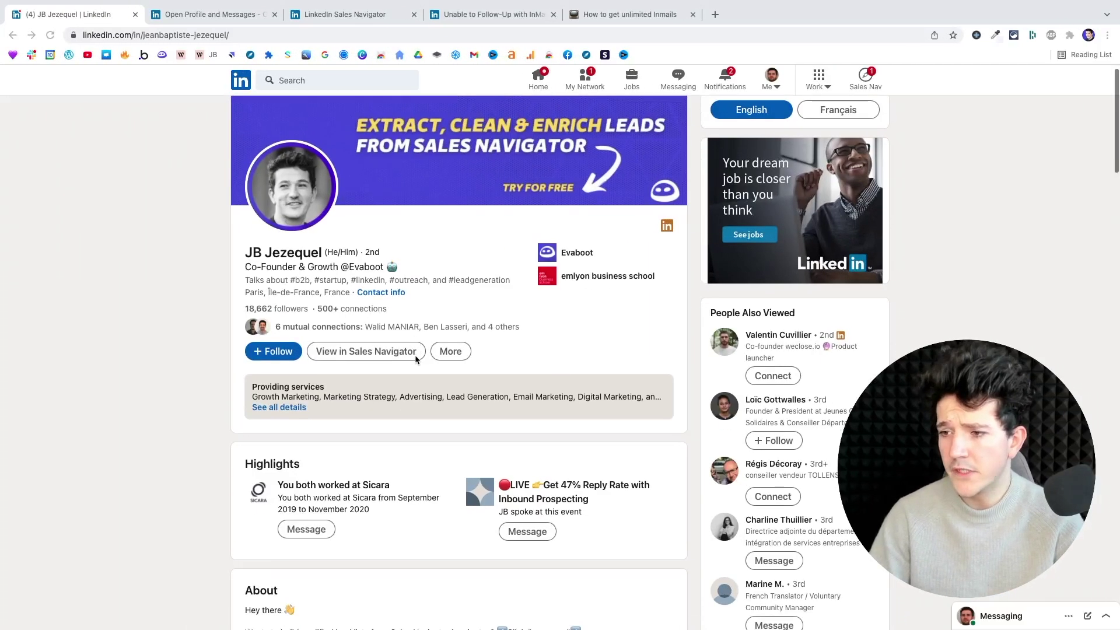
pyautogui.scroll(1, 415, 354)
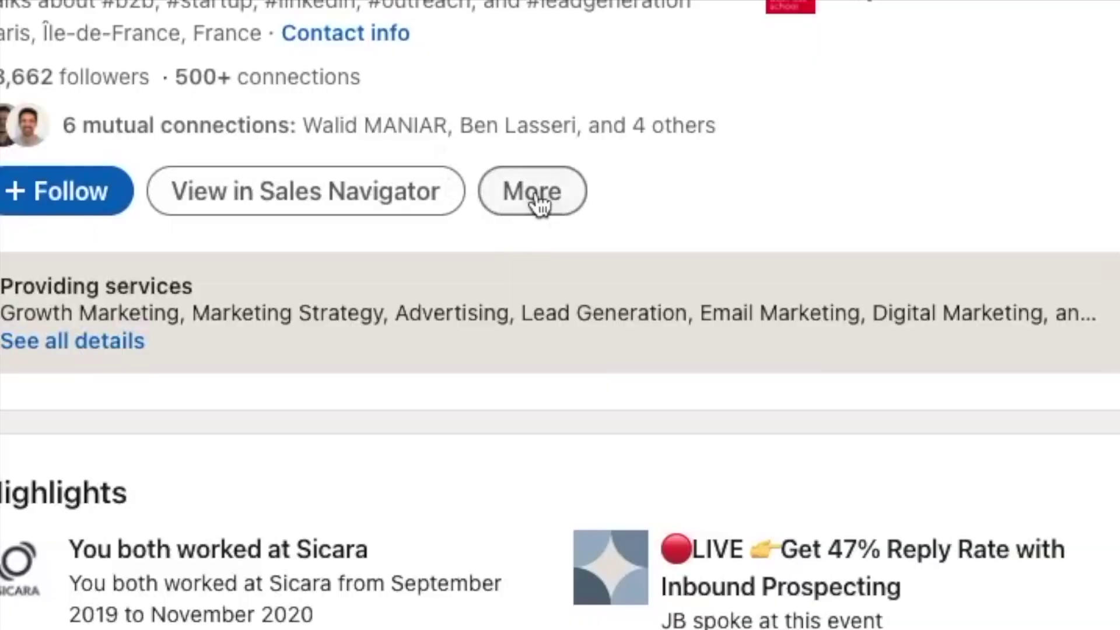
pyautogui.click(539, 205)
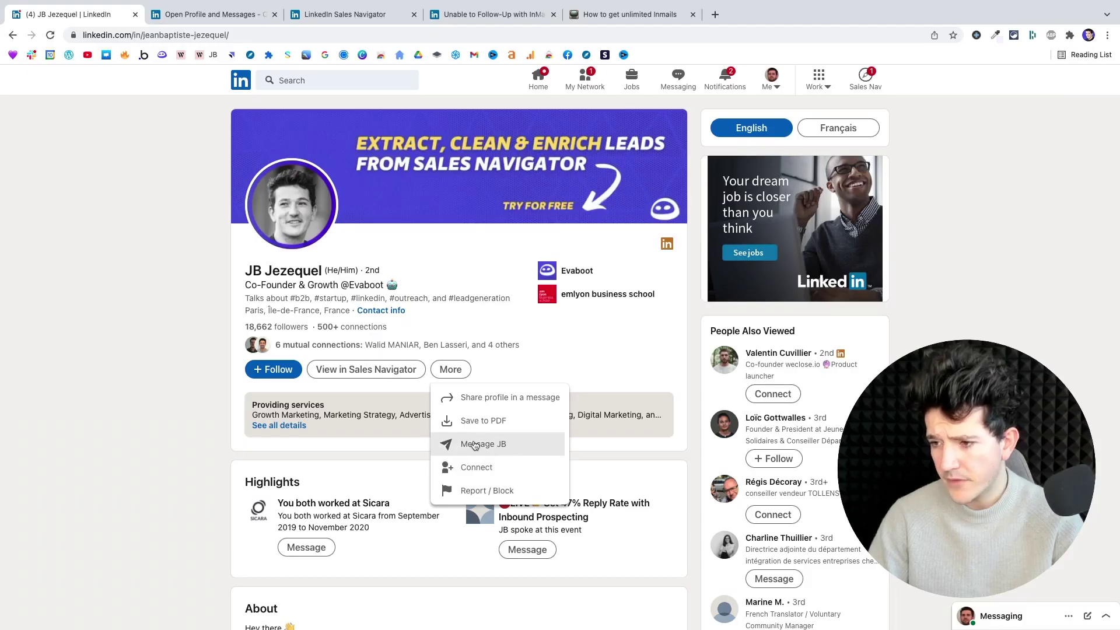
pyautogui.click(592, 396)
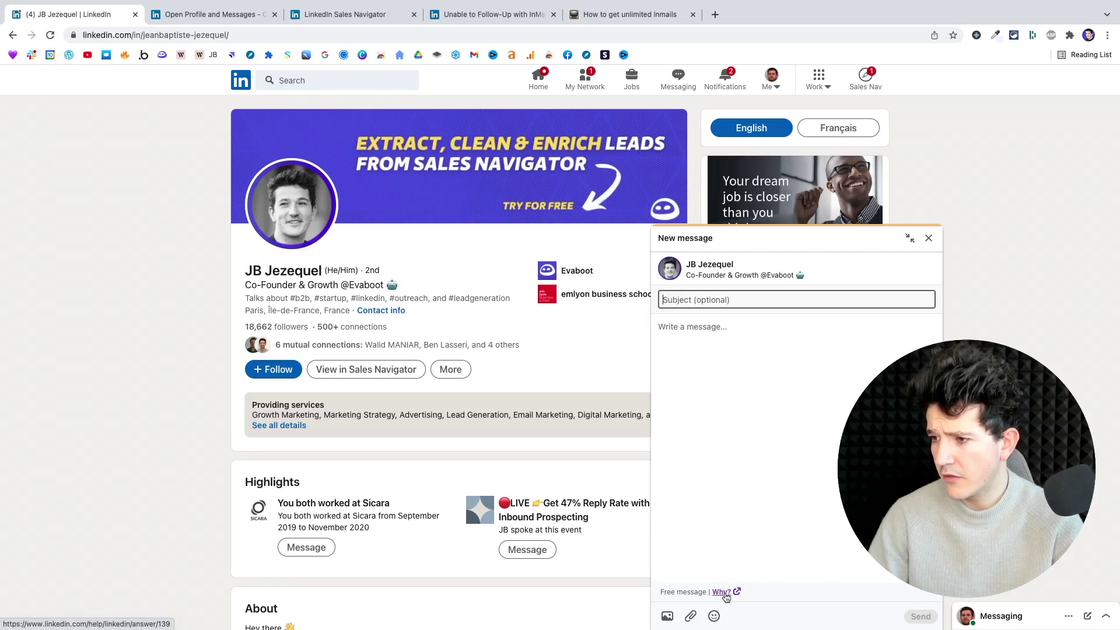
# Open the 'Why?' Open Profile help article and highlight its opening sentence.
pyautogui.click(721, 592)
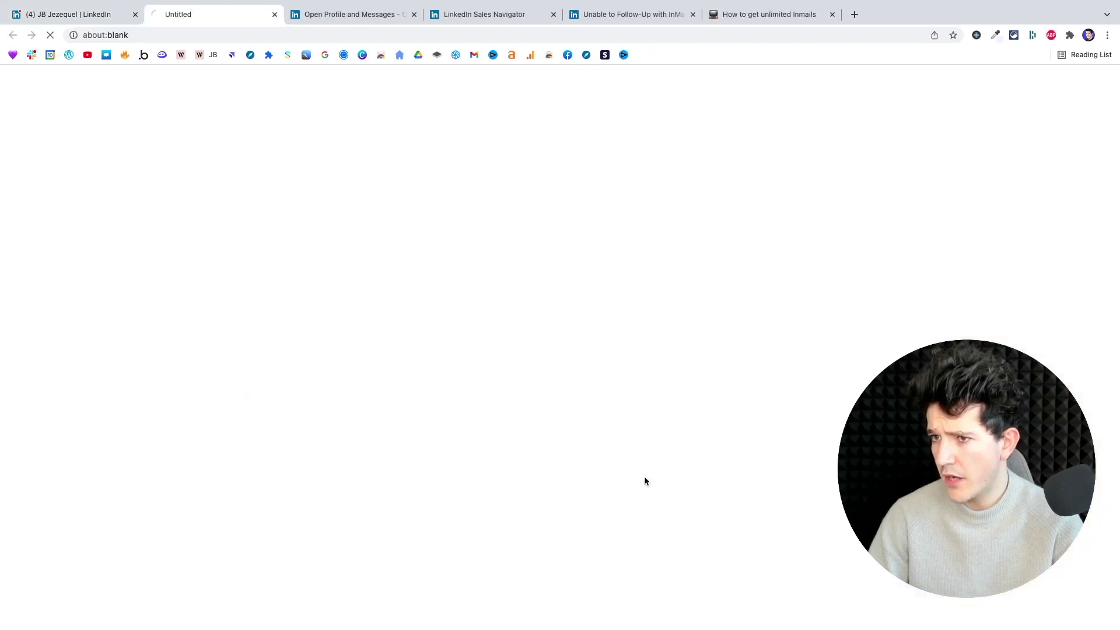
pyautogui.scroll(5, 348, 239)
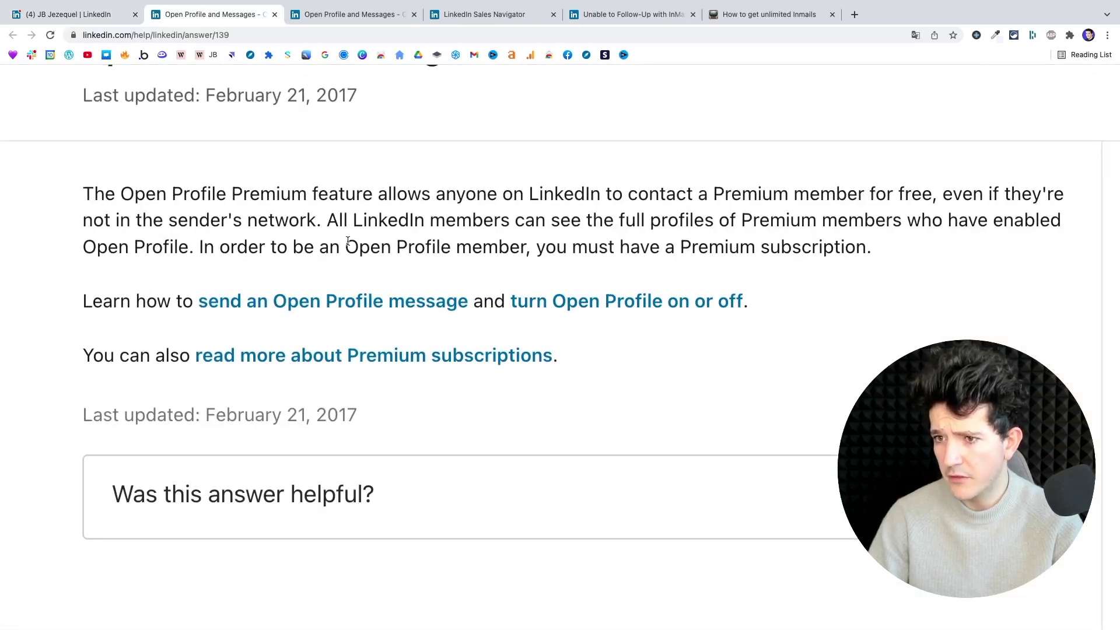
pyautogui.scroll(-2, 322, 222)
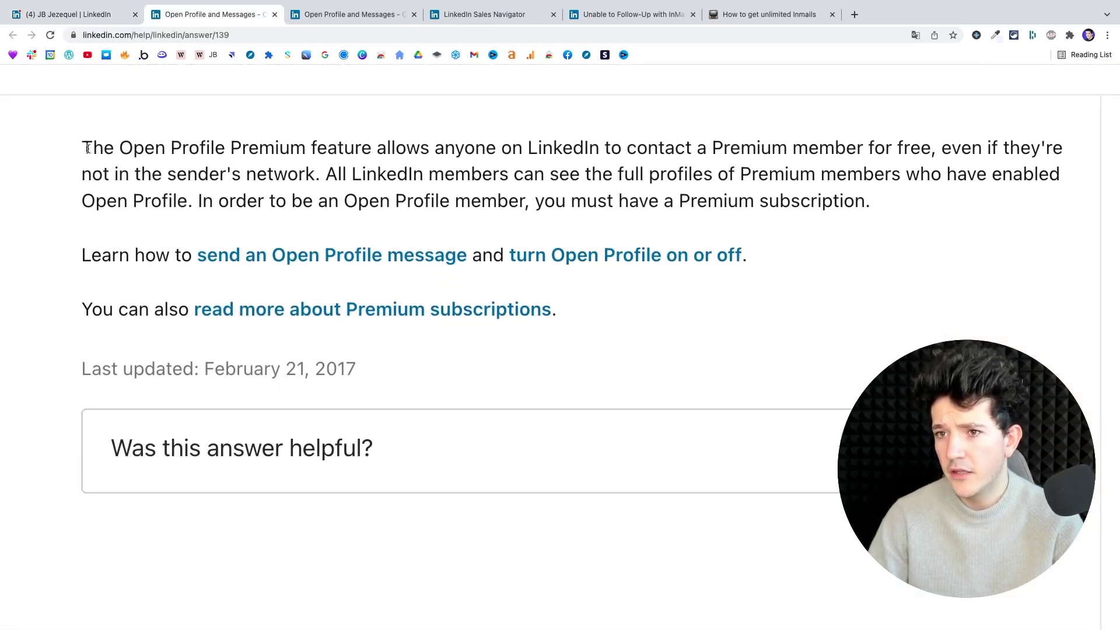
pyautogui.moveTo(83, 148); pyautogui.dragTo(315, 178)
pyautogui.click(412, 147)
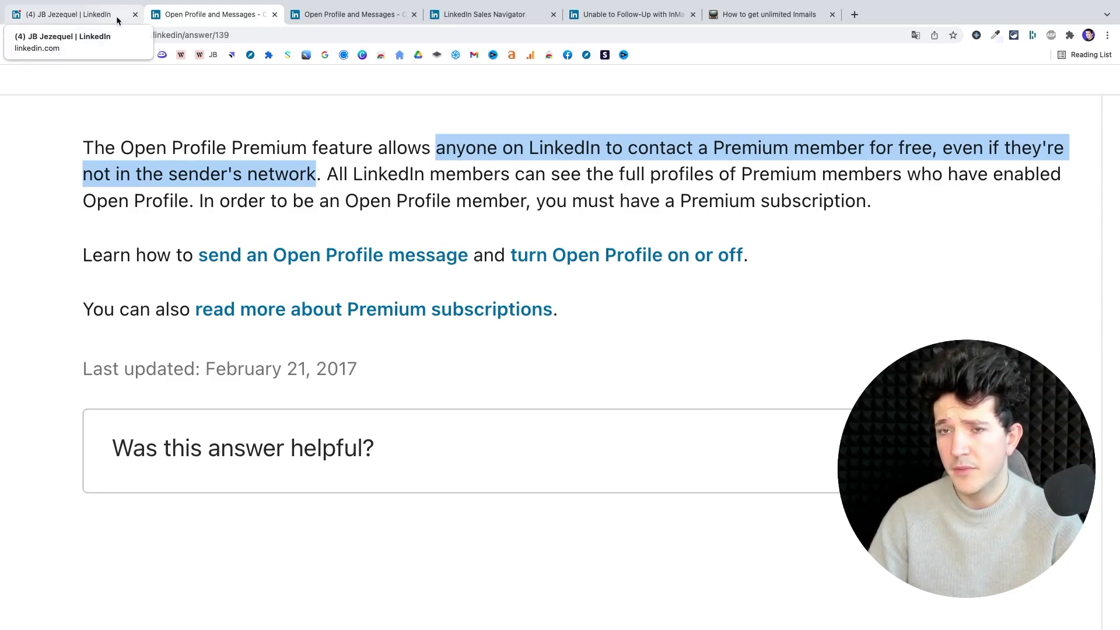
# Send the free message 'Test' to the profile owner and close the message box.
pyautogui.click(70, 14)
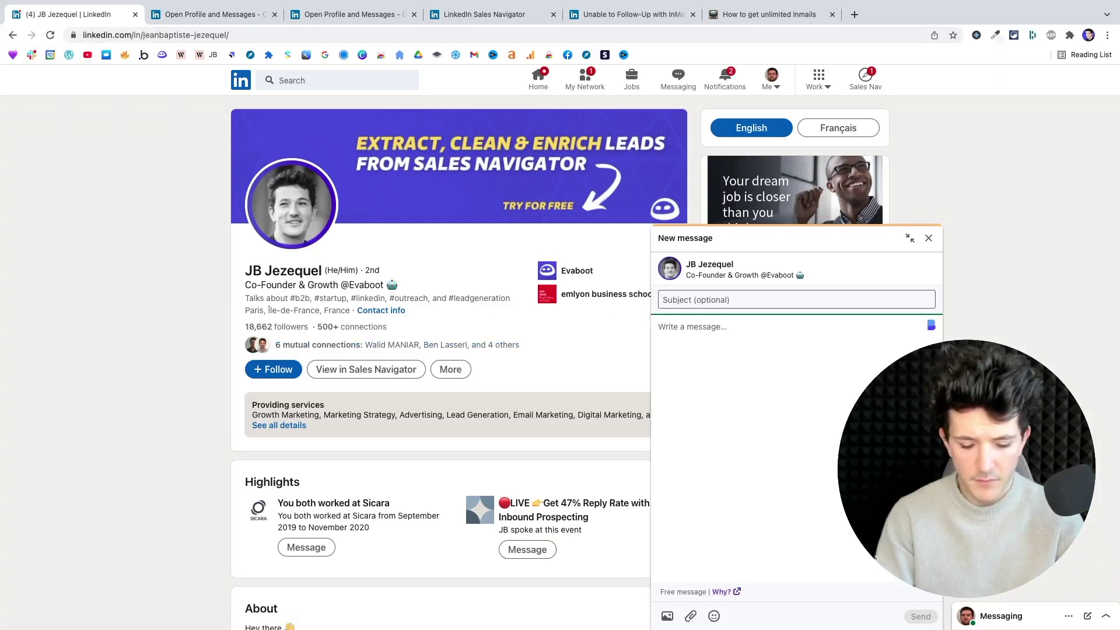
pyautogui.write('Test')
pyautogui.click(718, 300)
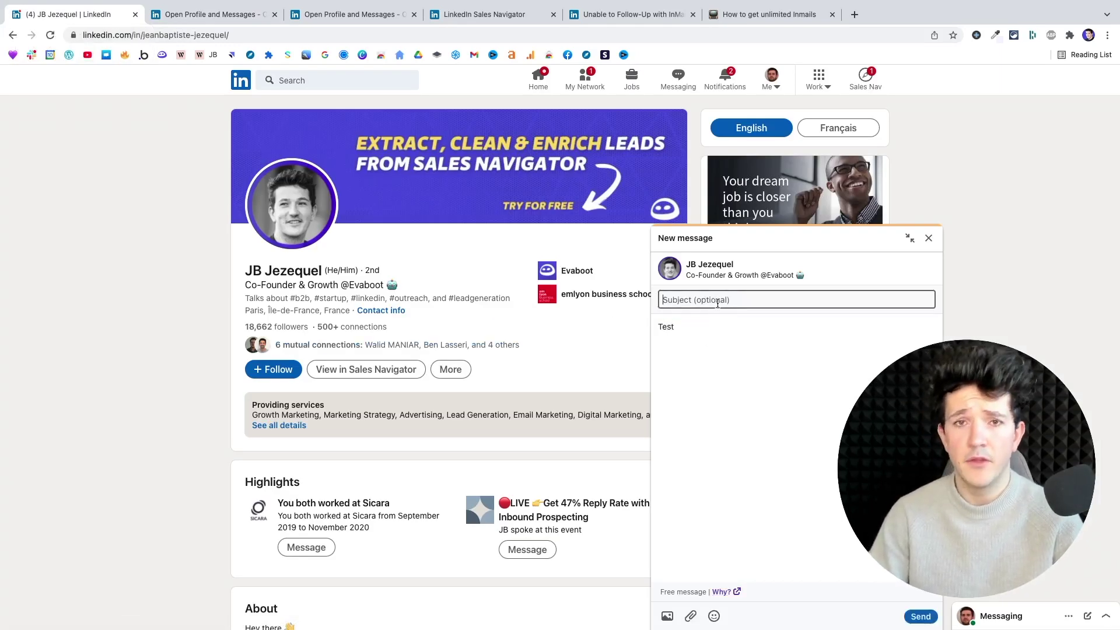
pyautogui.click(734, 362)
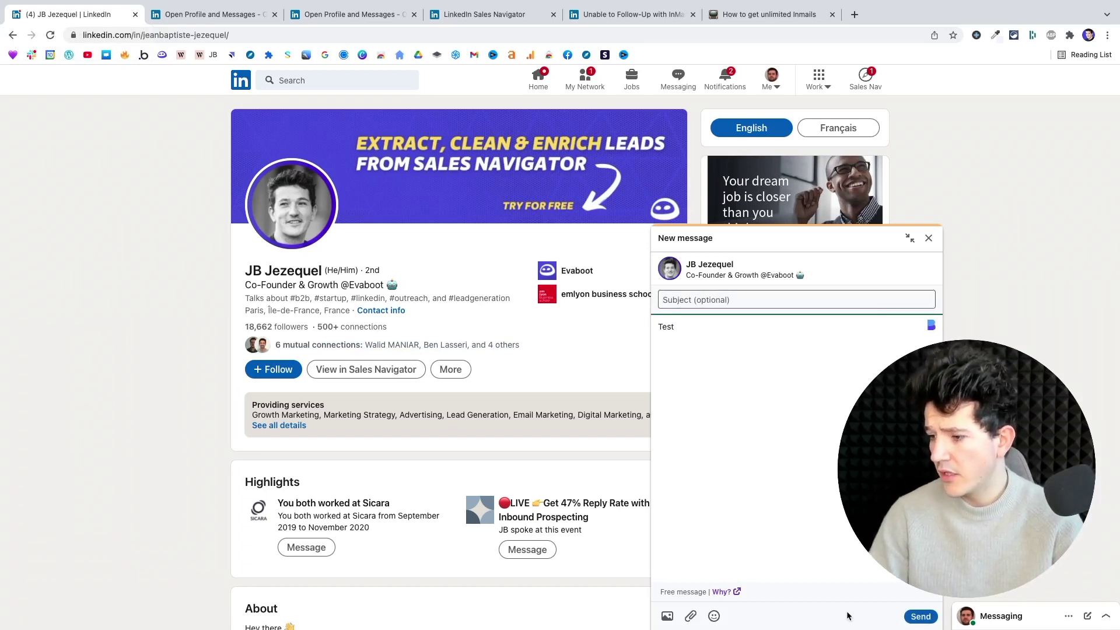
pyautogui.click(913, 617)
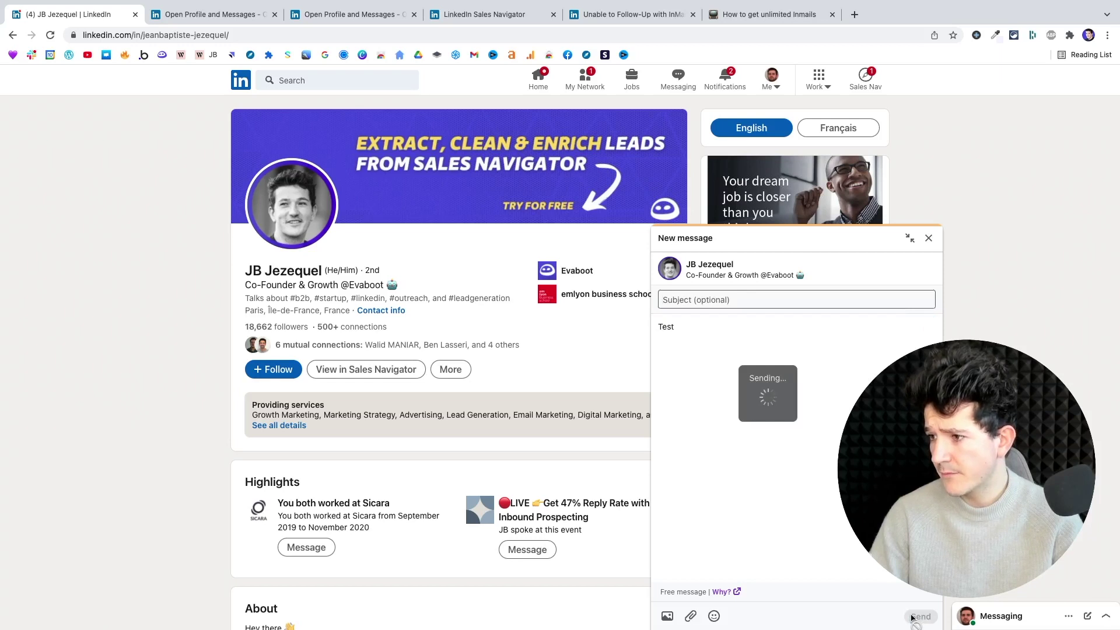
pyautogui.click(929, 238)
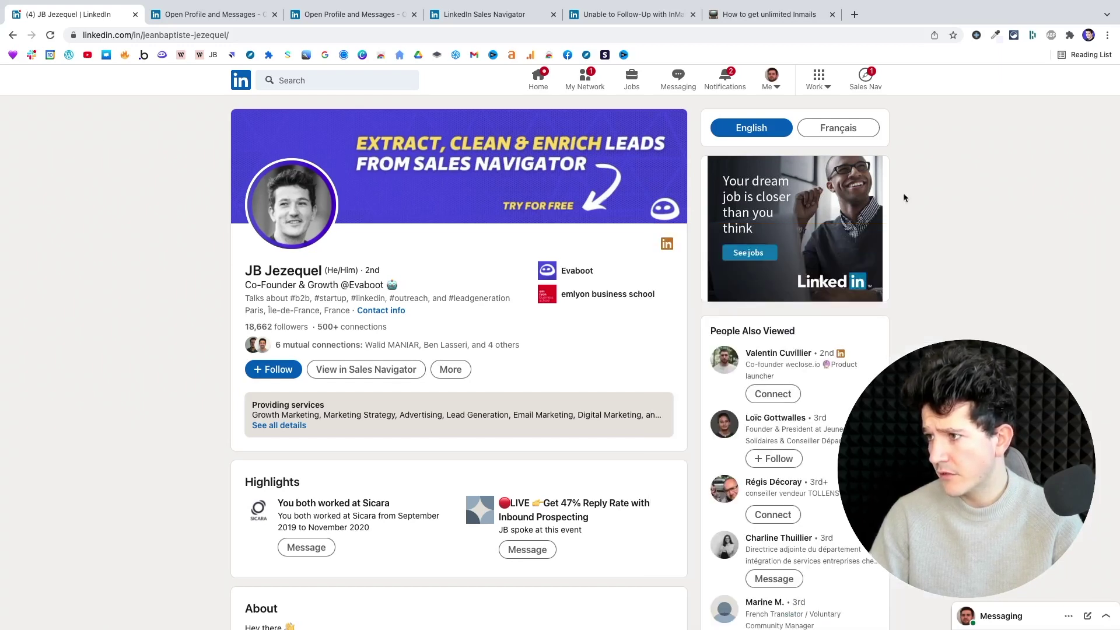
# Sign out, sign in with Google as the recipient account, and view its Messaging inbox.
pyautogui.click(771, 87)
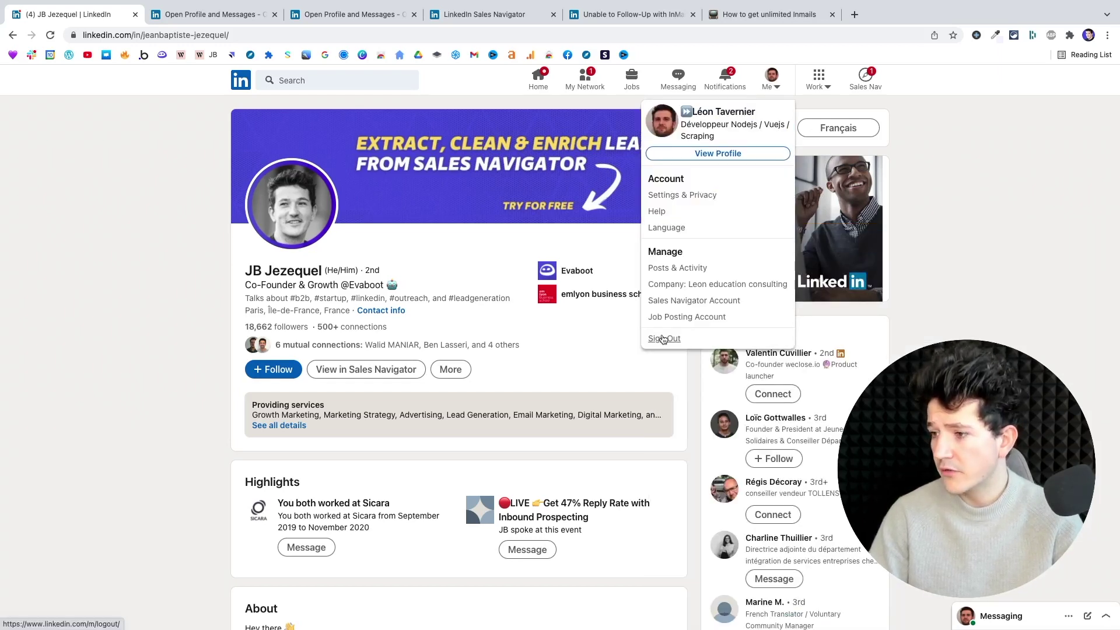
pyautogui.click(663, 339)
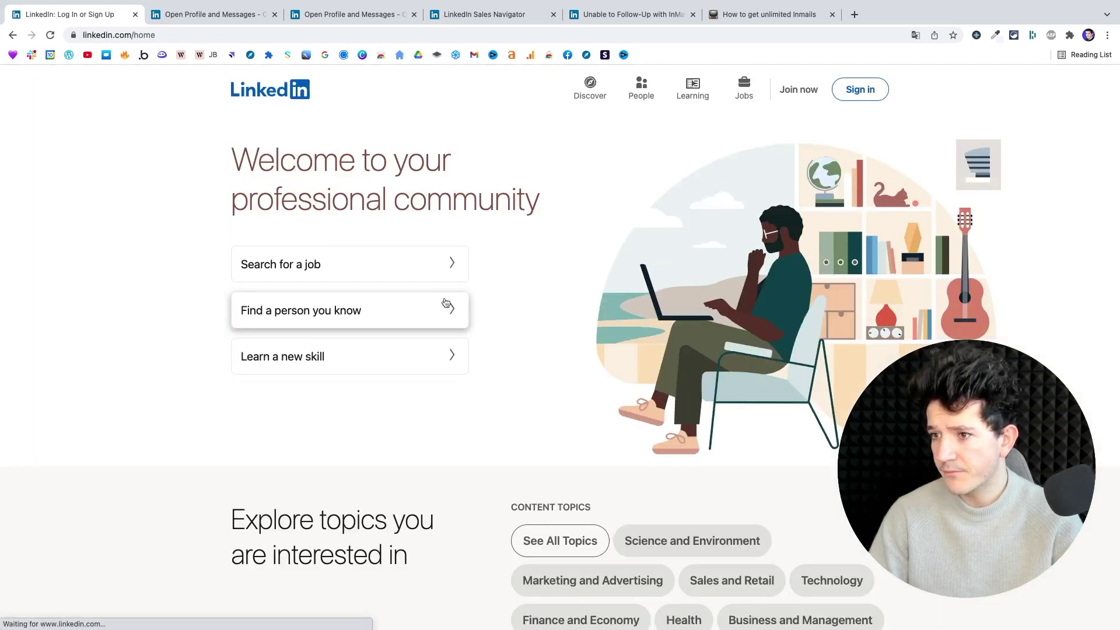
pyautogui.click(933, 140)
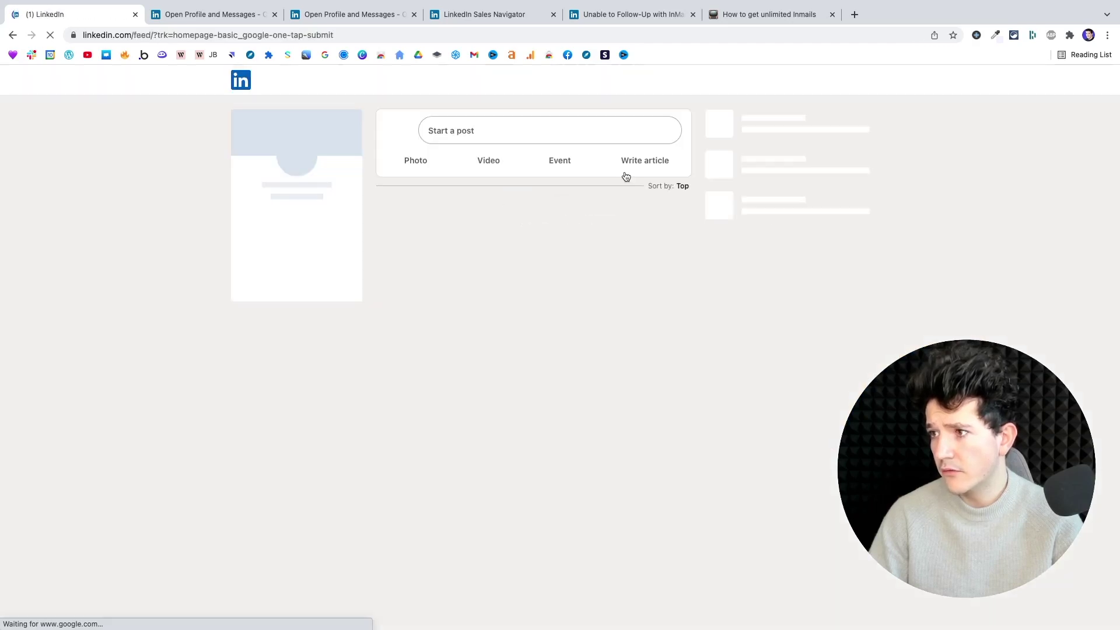
pyautogui.click(677, 82)
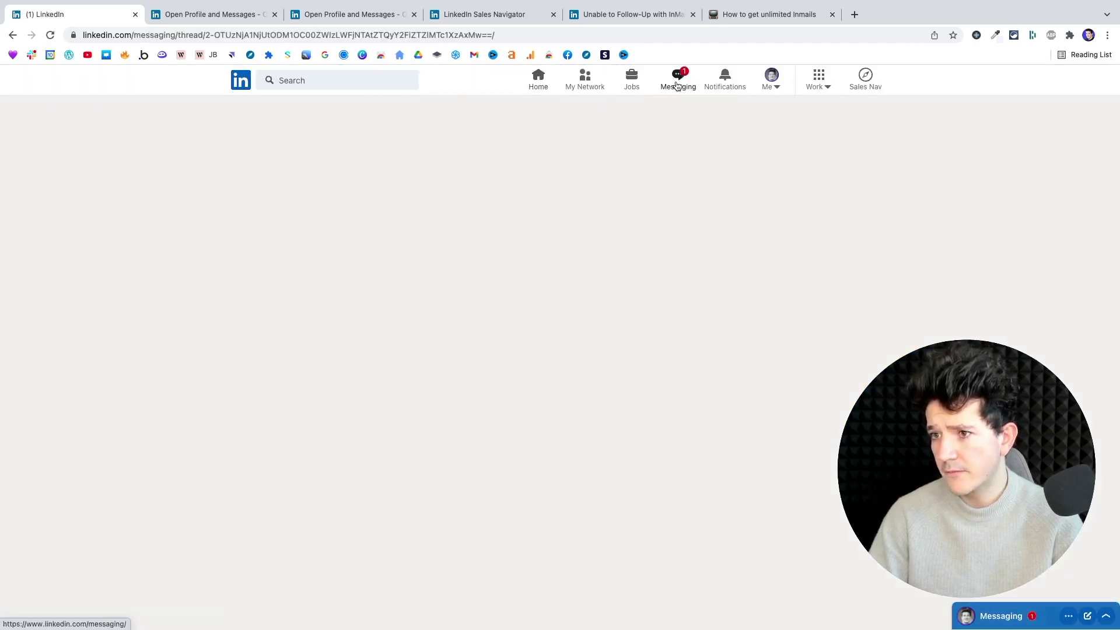
pyautogui.scroll(5, 306, 164)
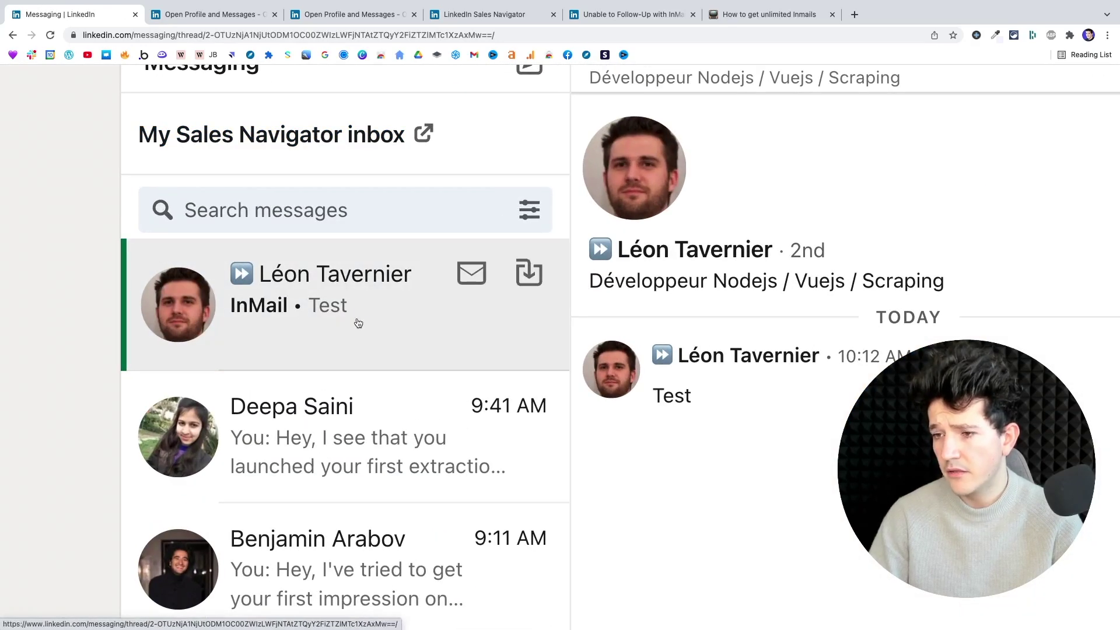
pyautogui.scroll(-5, 329, 319)
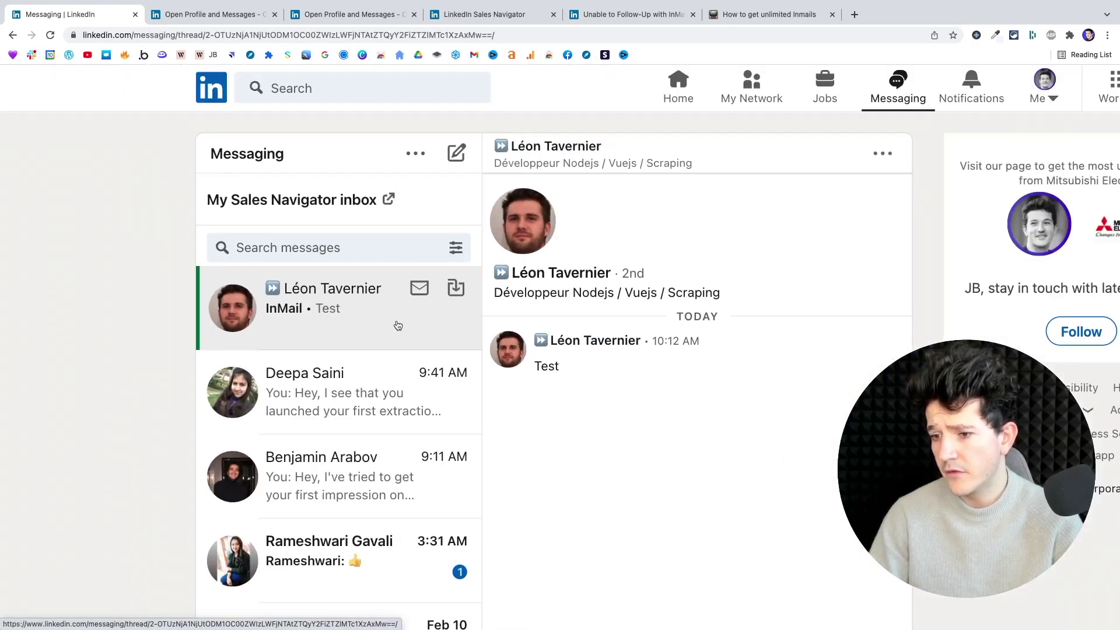
pyautogui.hscroll(4, 428, 345)
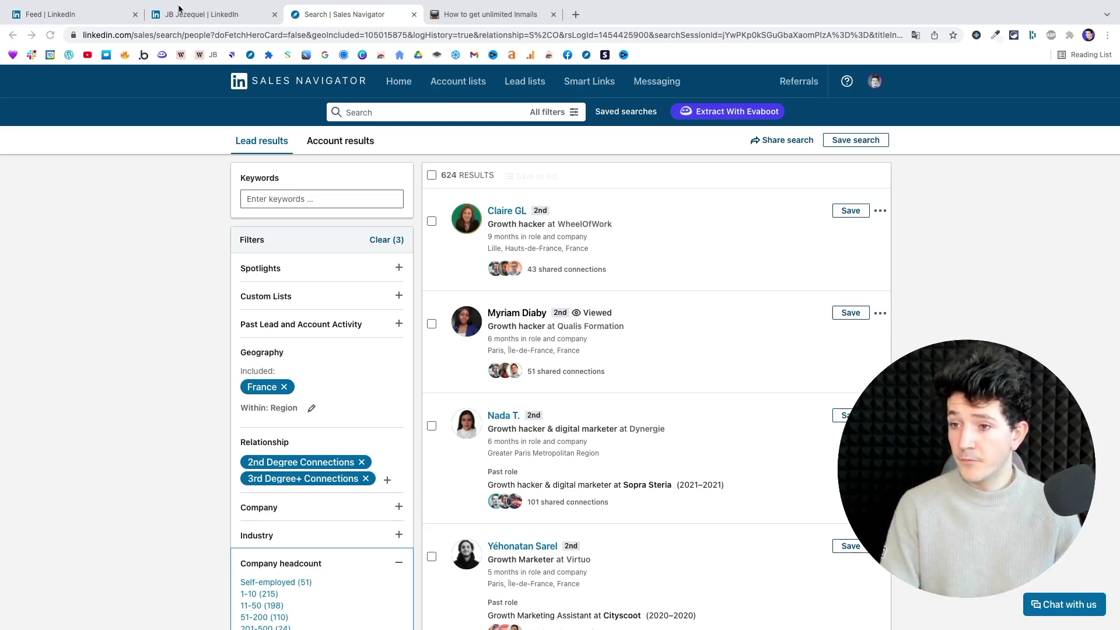
# Send the 624 Sales Navigator lead results to Evaboot for extraction.
pyautogui.scroll(-6, 442, 341)
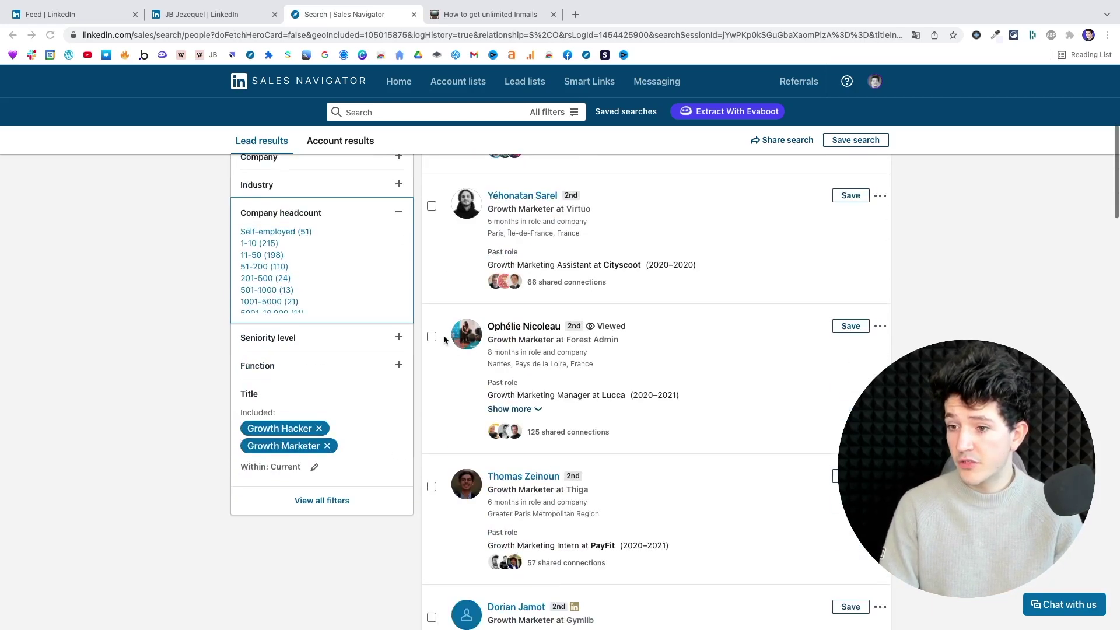
pyautogui.scroll(6, 443, 334)
pyautogui.click(709, 116)
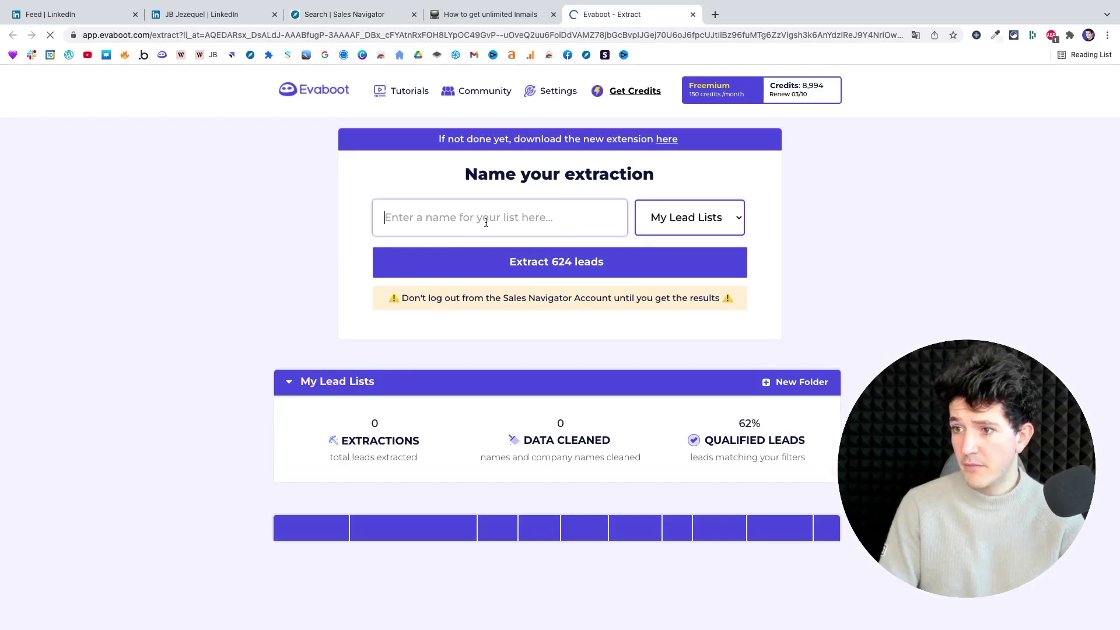
# Name the Evaboot extraction 'Test List' and launch it for the 624 leads.
pyautogui.click(474, 232)
pyautogui.write('Test List')
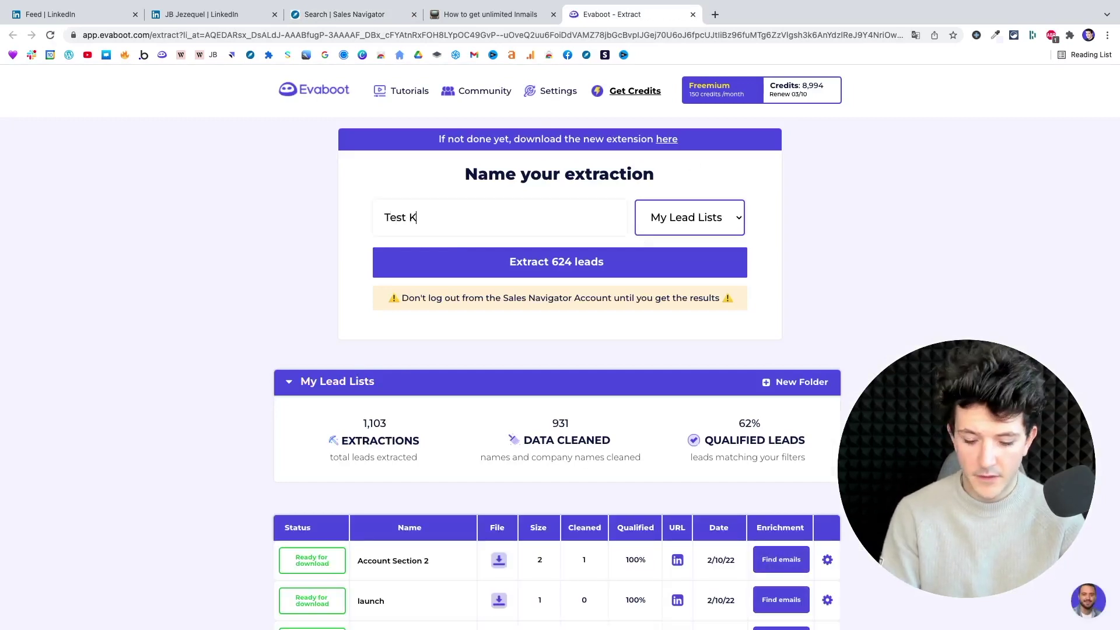
pyautogui.click(493, 261)
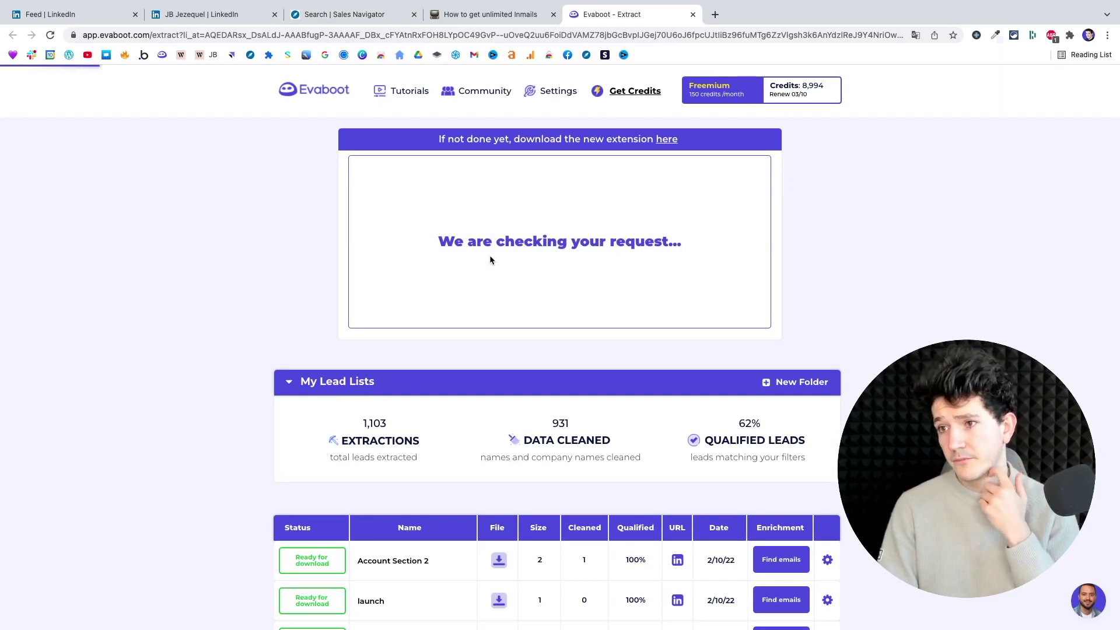
# Download the Saved Search +1000 lead list as a CSV from My Lead Lists.
pyautogui.scroll(-3, 525, 455)
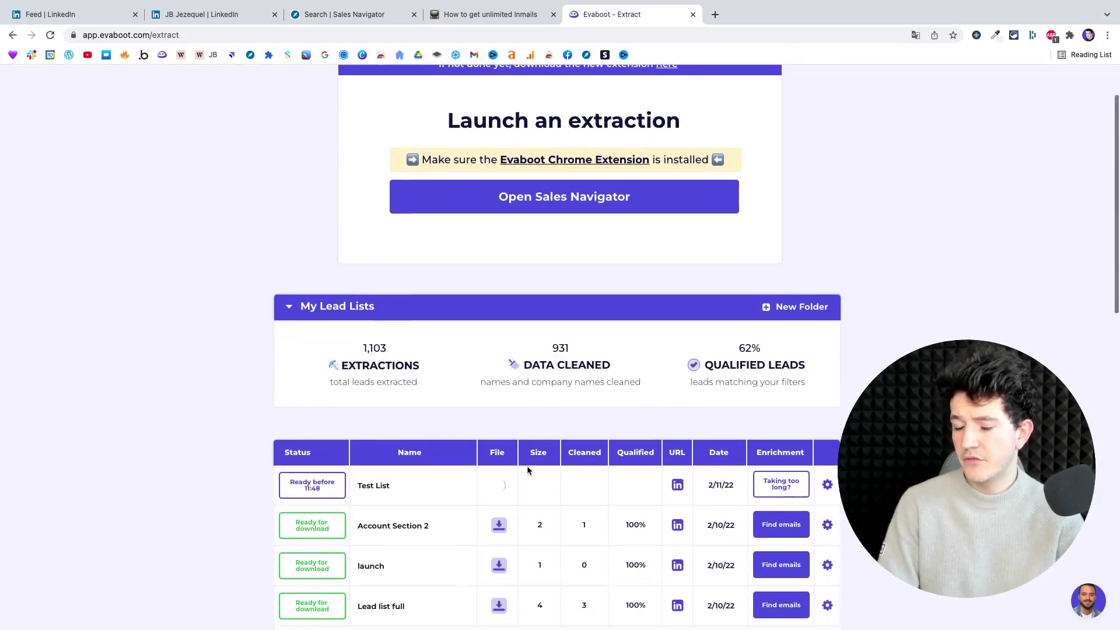
pyautogui.scroll(-4, 419, 446)
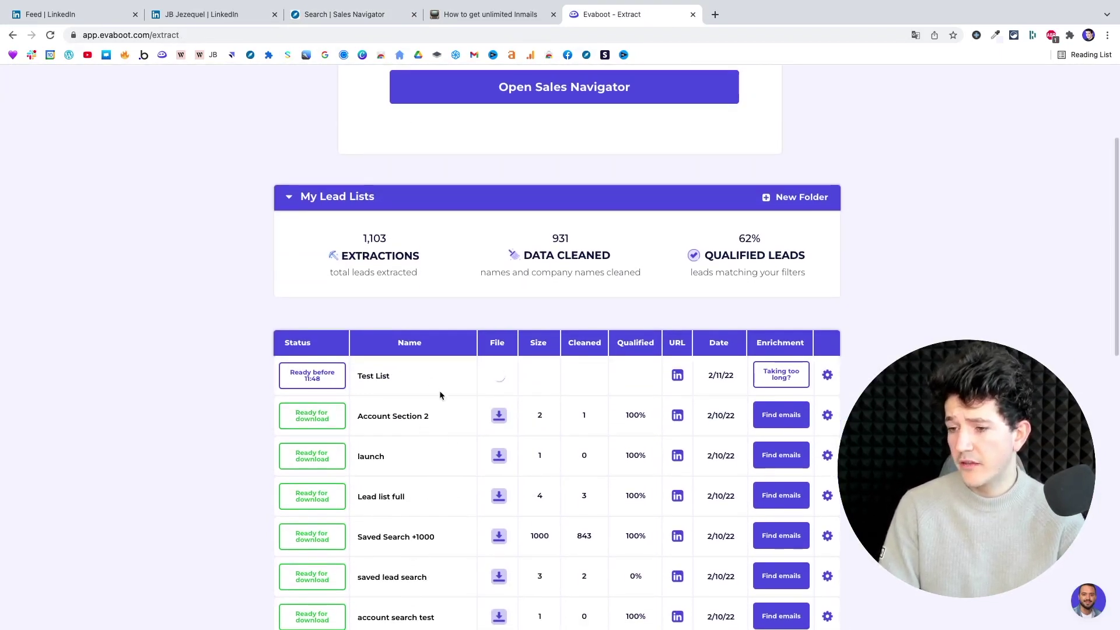
pyautogui.scroll(-3, 440, 395)
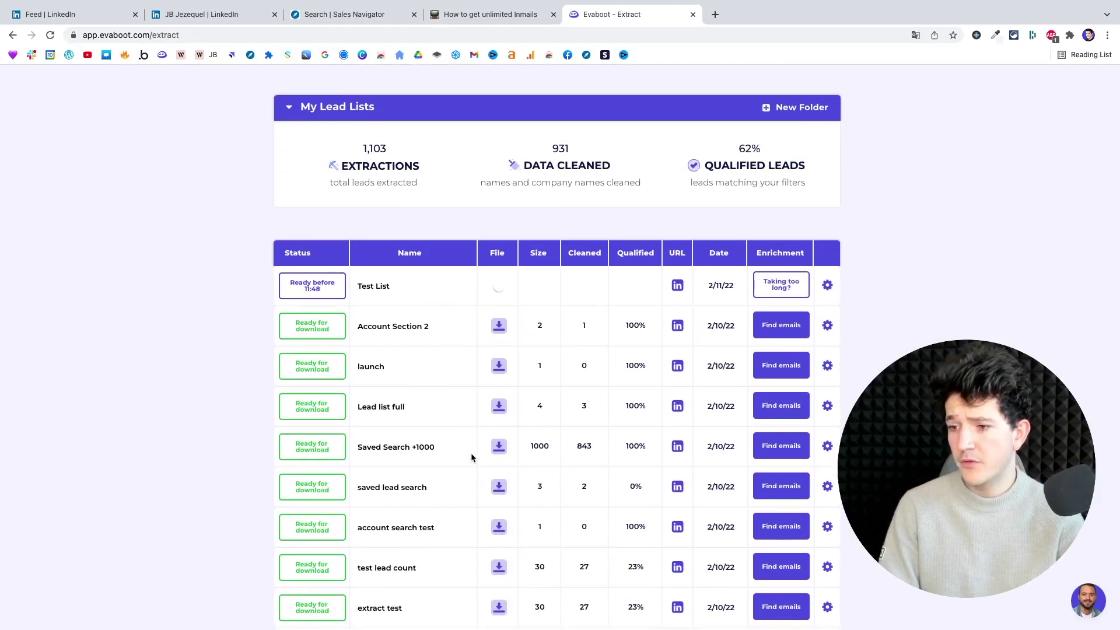
pyautogui.scroll(-1, 478, 449)
pyautogui.click(499, 419)
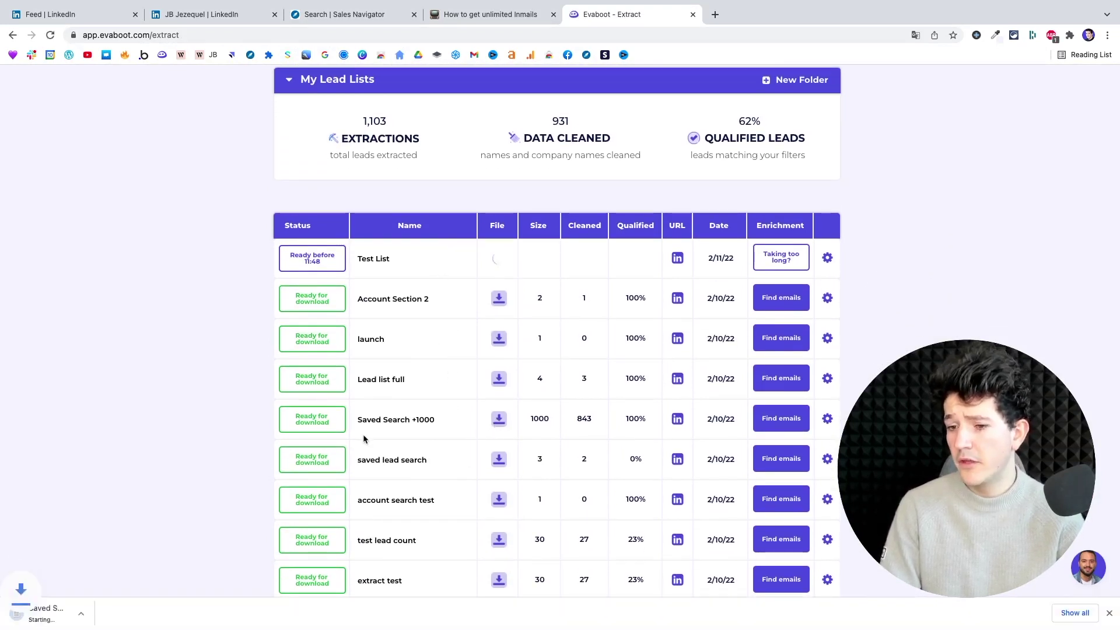
pyautogui.scroll(10, 470, 419)
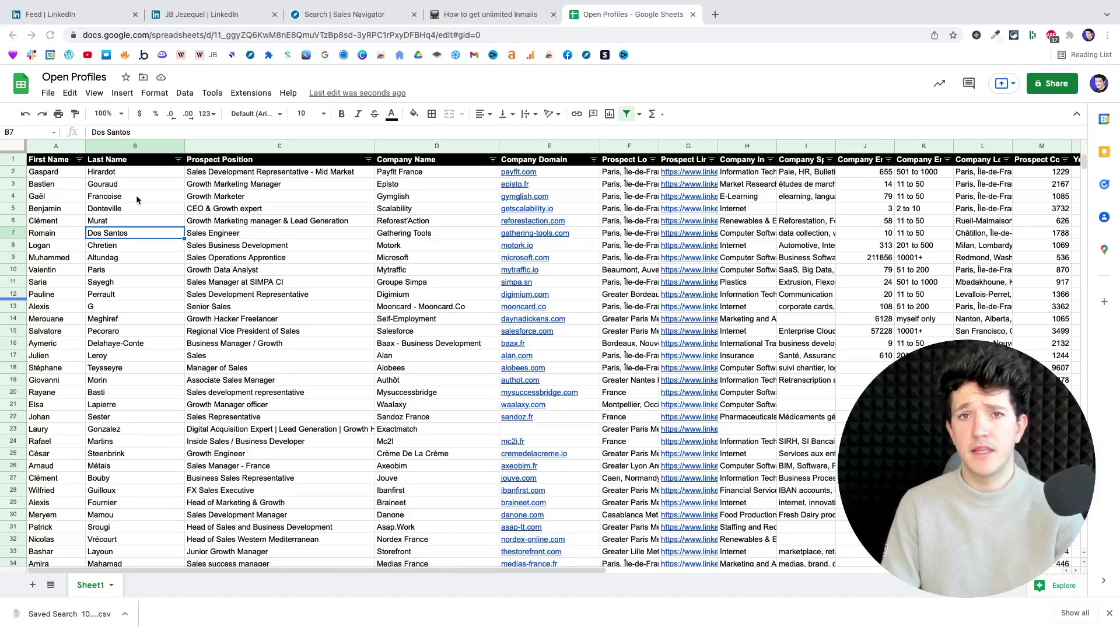
# Filter column U, Prospect is Open Profile, to keep only TRUE rows.
pyautogui.click(405, 236)
pyautogui.hscroll(2, 509, 254)
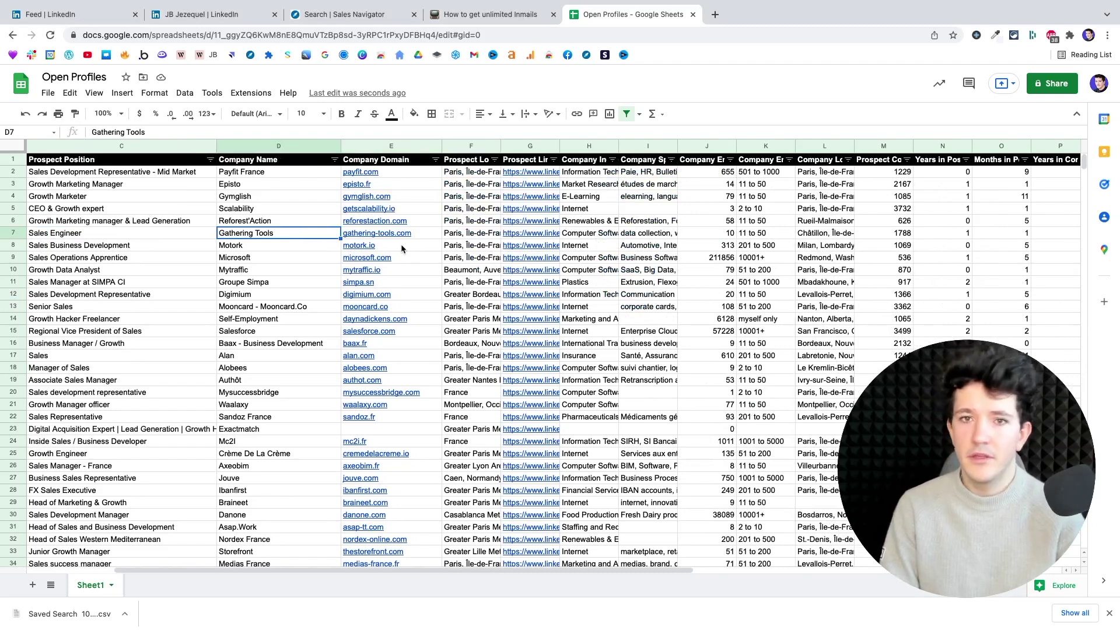
pyautogui.hscroll(2, 495, 263)
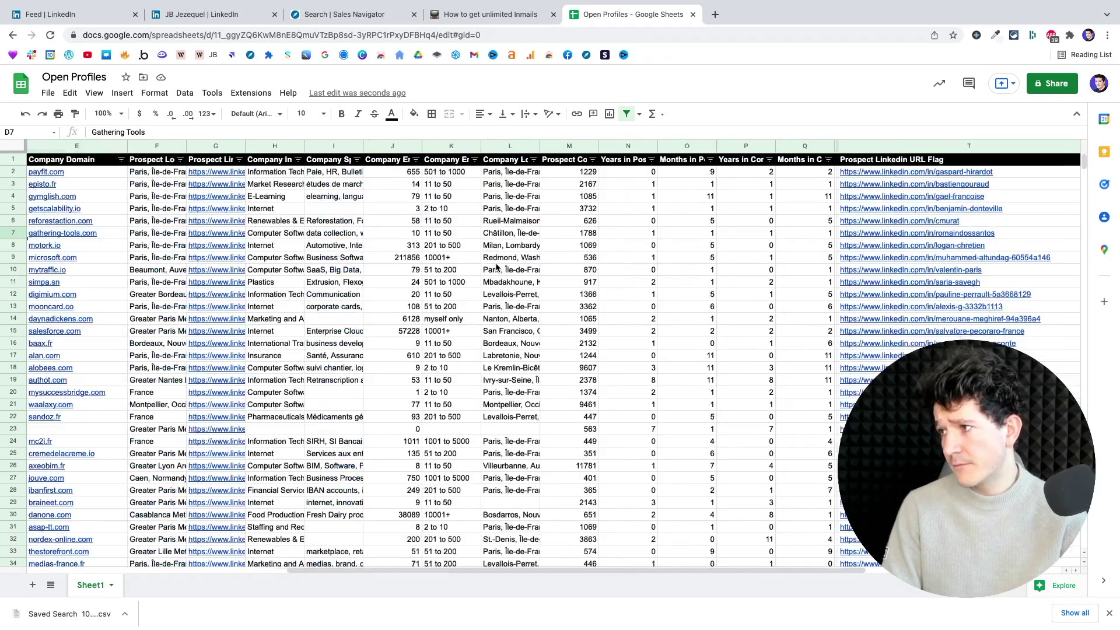
pyautogui.hscroll(6, 496, 266)
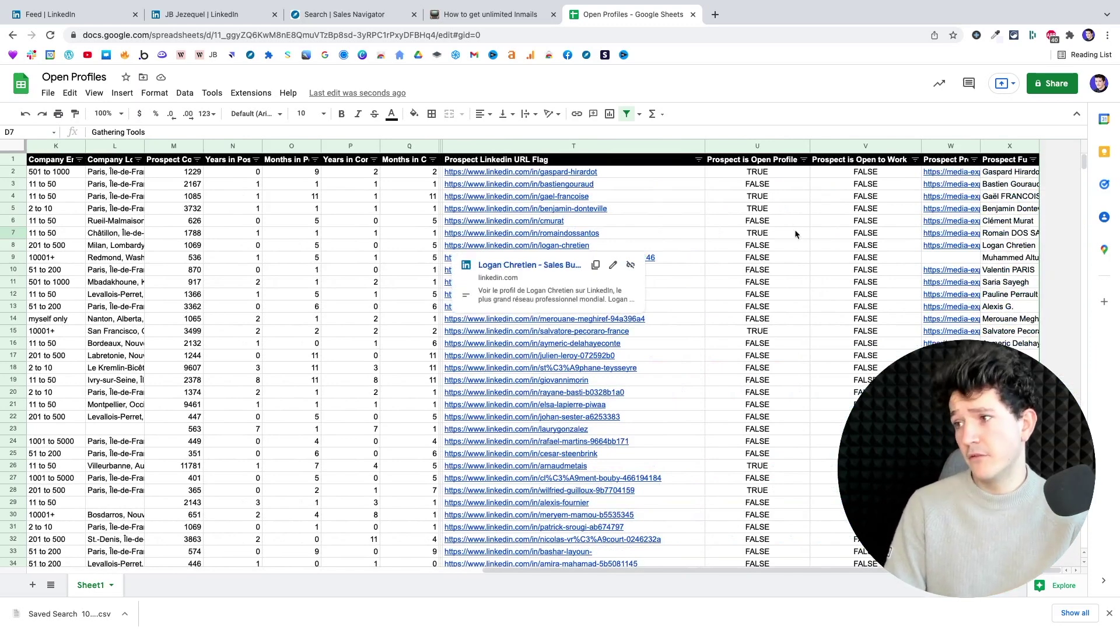
pyautogui.click(792, 210)
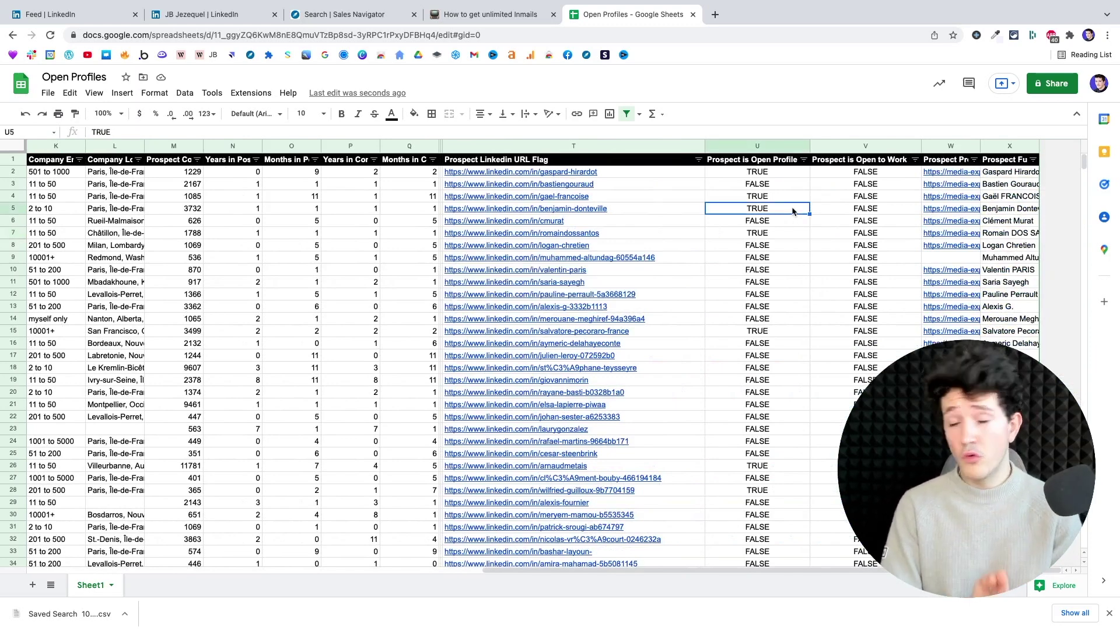
pyautogui.click(804, 161)
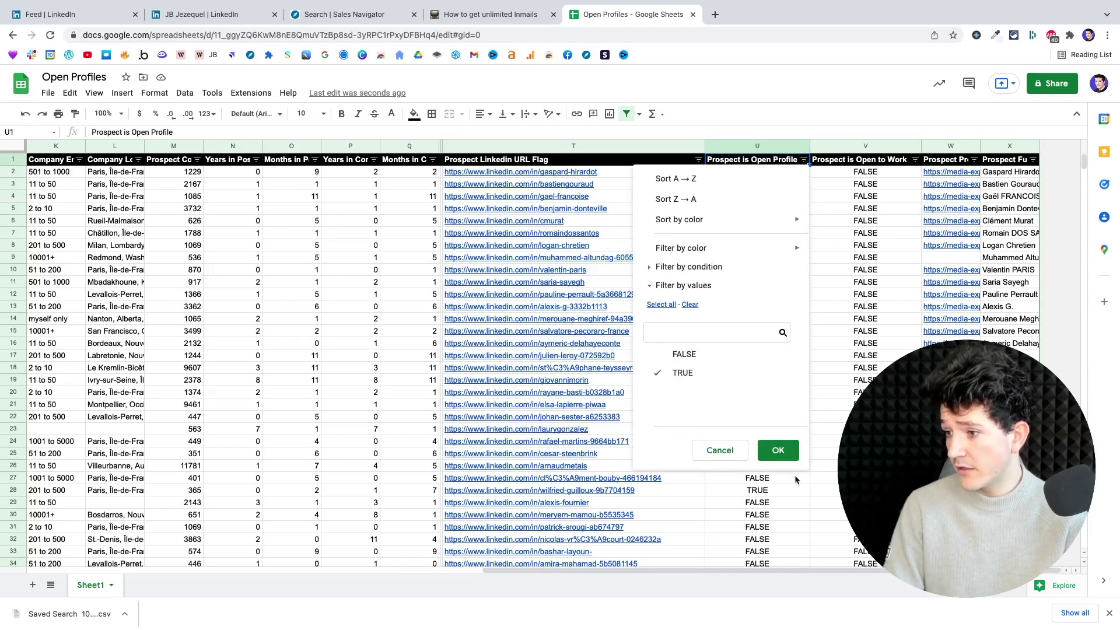
pyautogui.click(778, 450)
# Scroll through the filtered Open Profile prospects in the sheet.
pyautogui.scroll(-1, 761, 430)
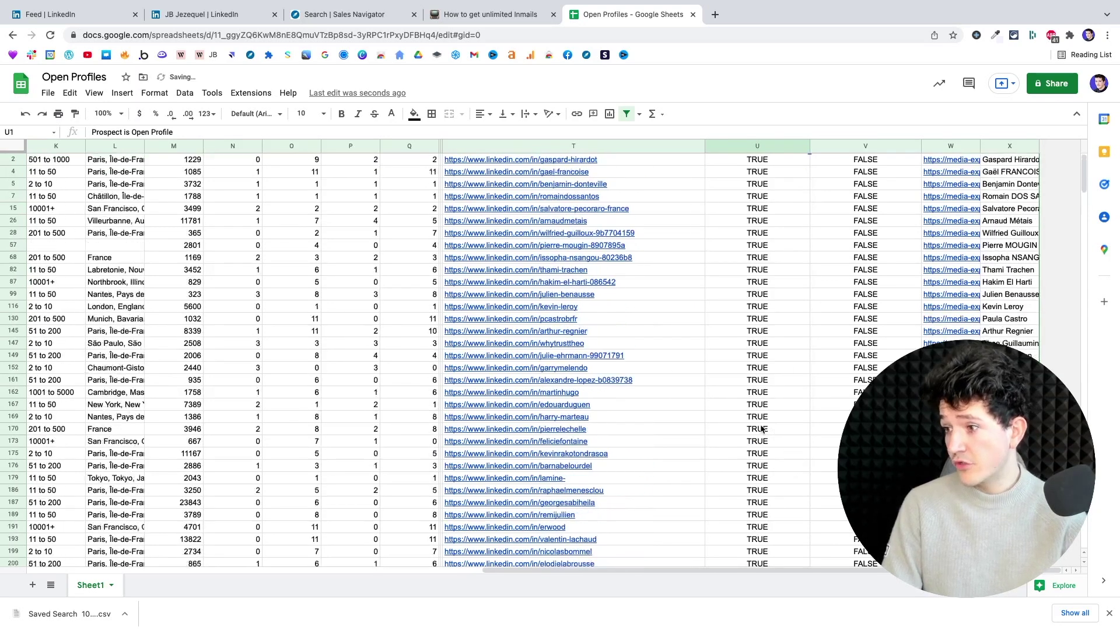
pyautogui.scroll(1, 762, 430)
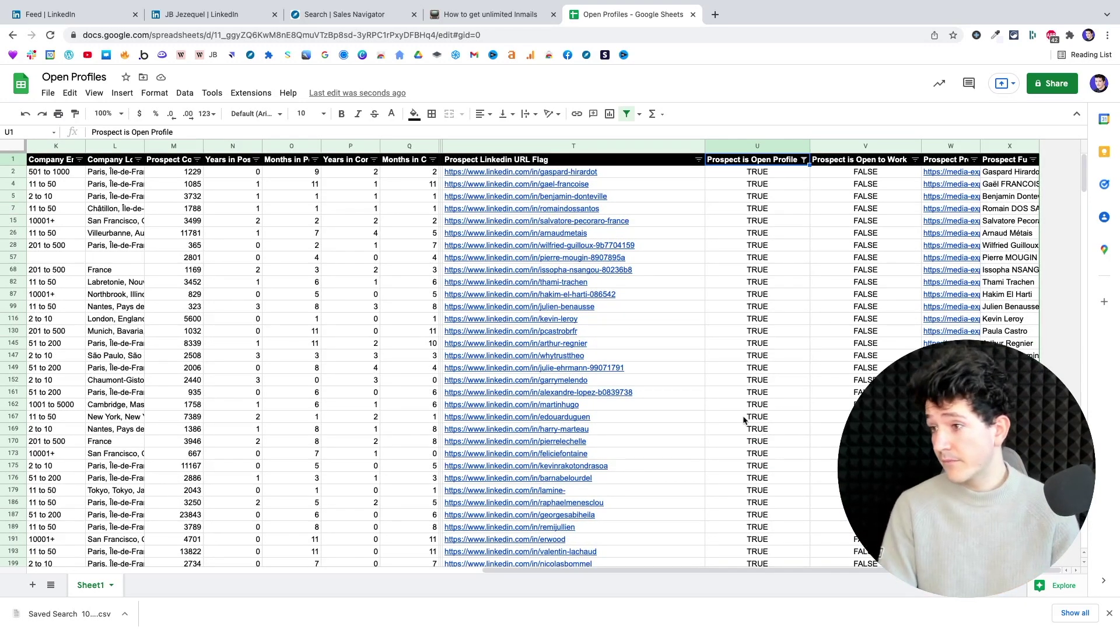
pyautogui.hscroll(-10, 743, 419)
pyautogui.hscroll(8, 743, 419)
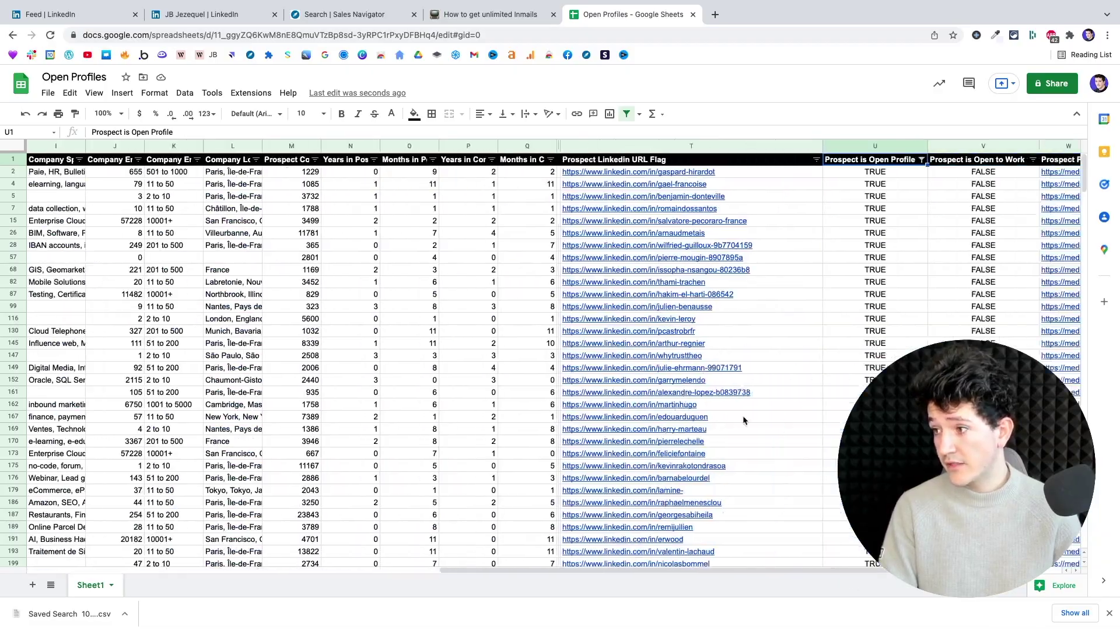
pyautogui.hscroll(2, 743, 415)
pyautogui.scroll(-15, 743, 415)
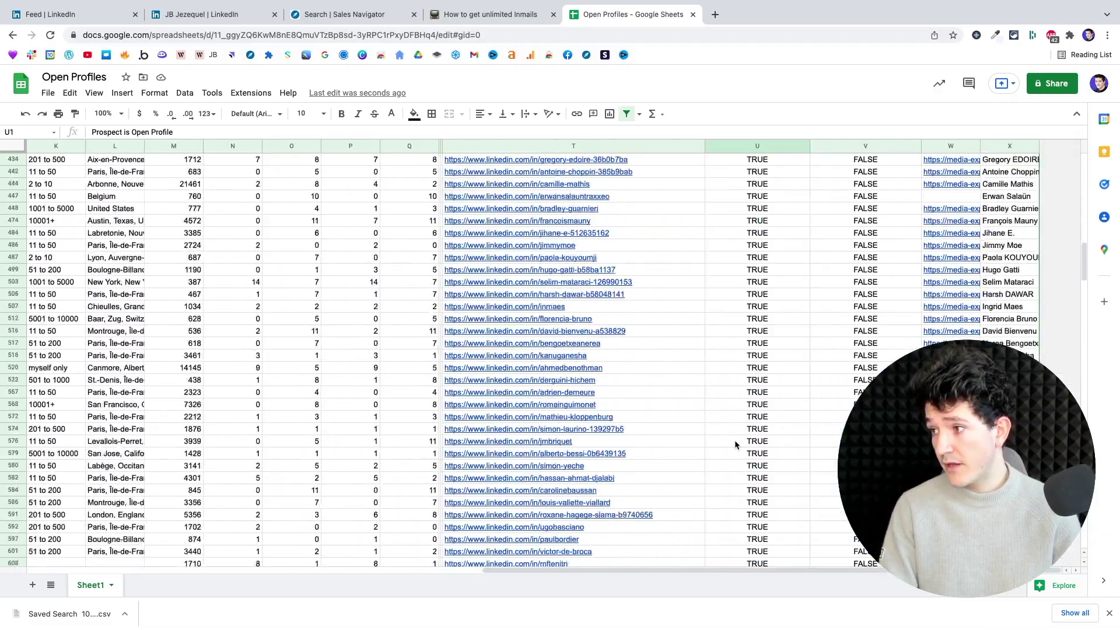
pyautogui.scroll(-20, 734, 445)
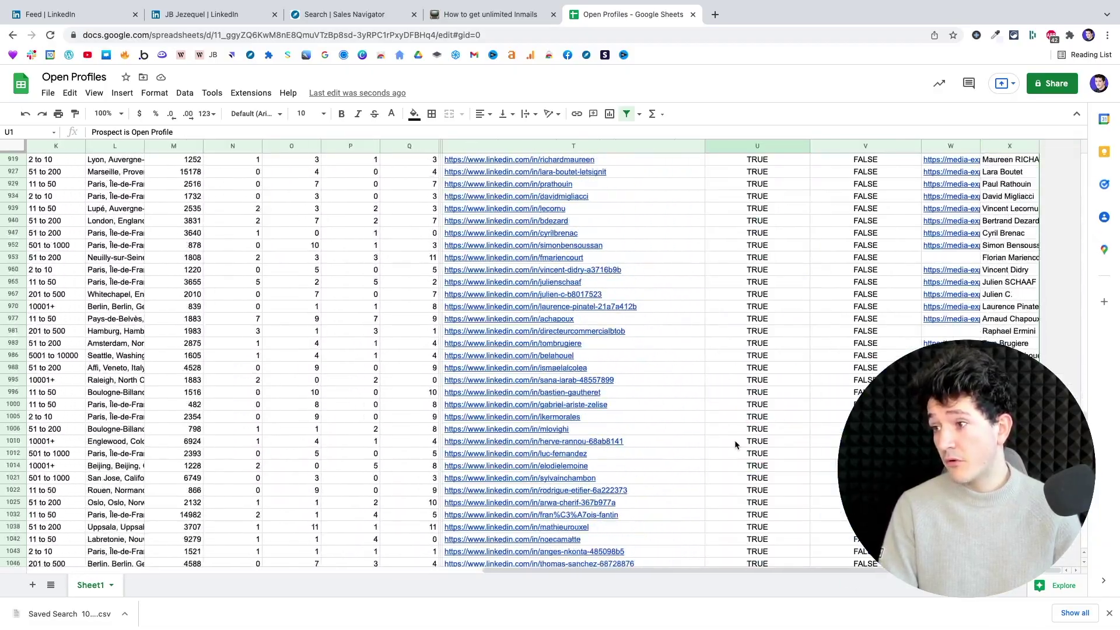
pyautogui.scroll(-20, 735, 445)
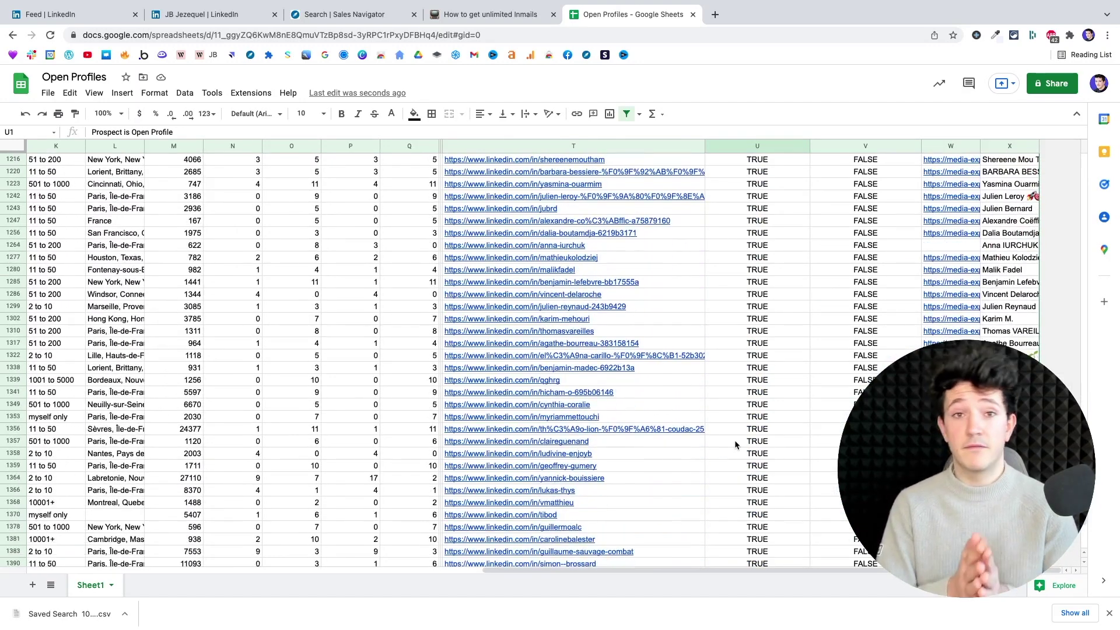
pyautogui.scroll(-7, 733, 440)
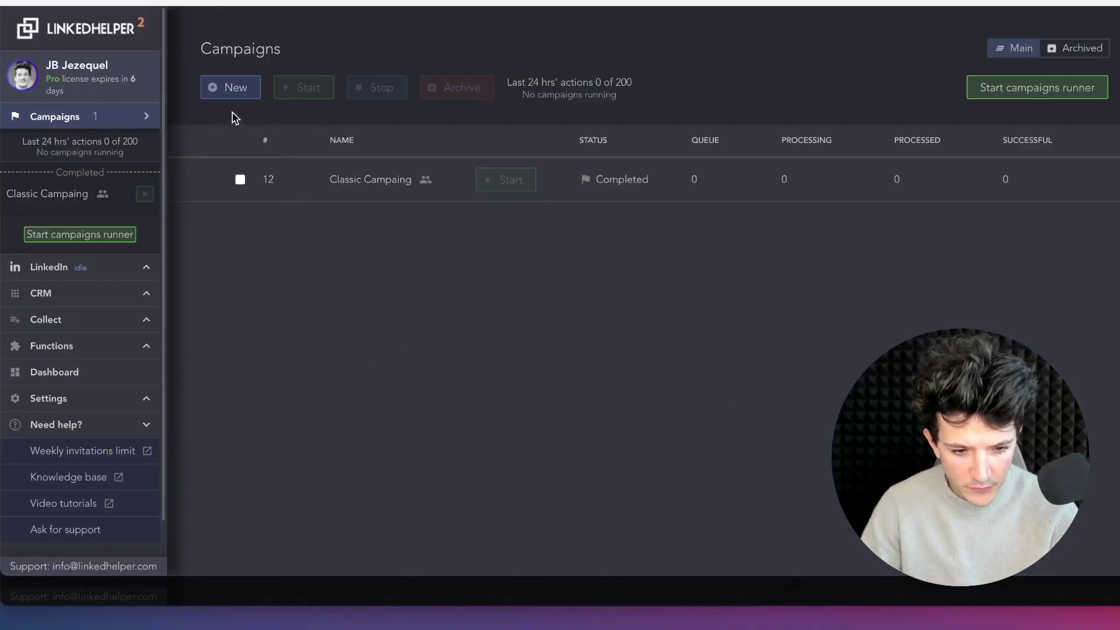
# Create a new people campaign named 'Inmail Campaing'.
pyautogui.click(234, 96)
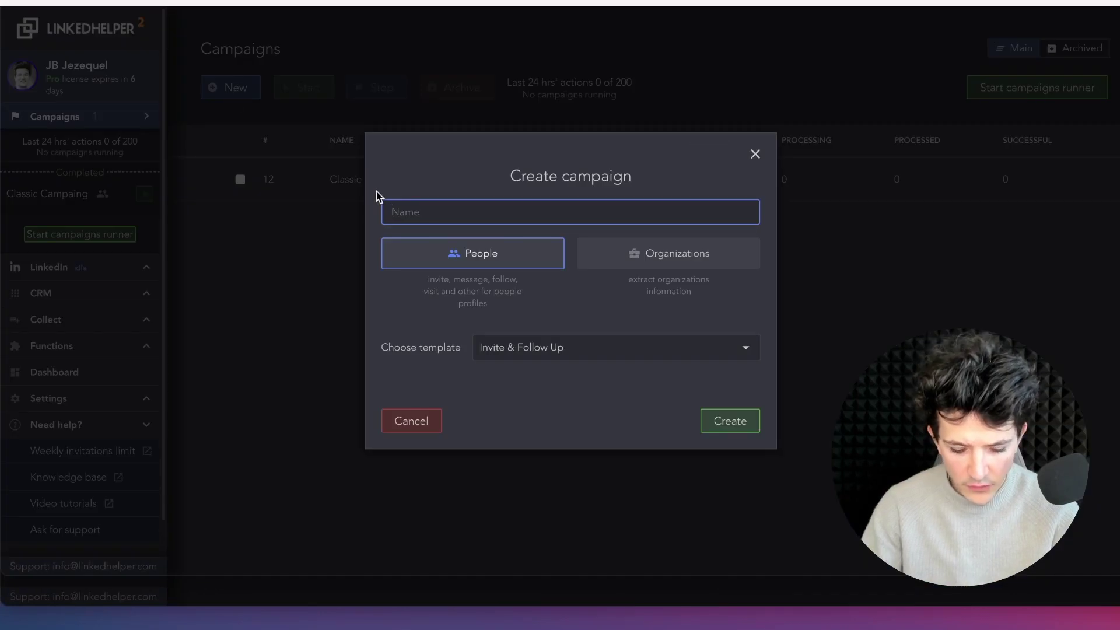
pyautogui.write('Inmail Campaing')
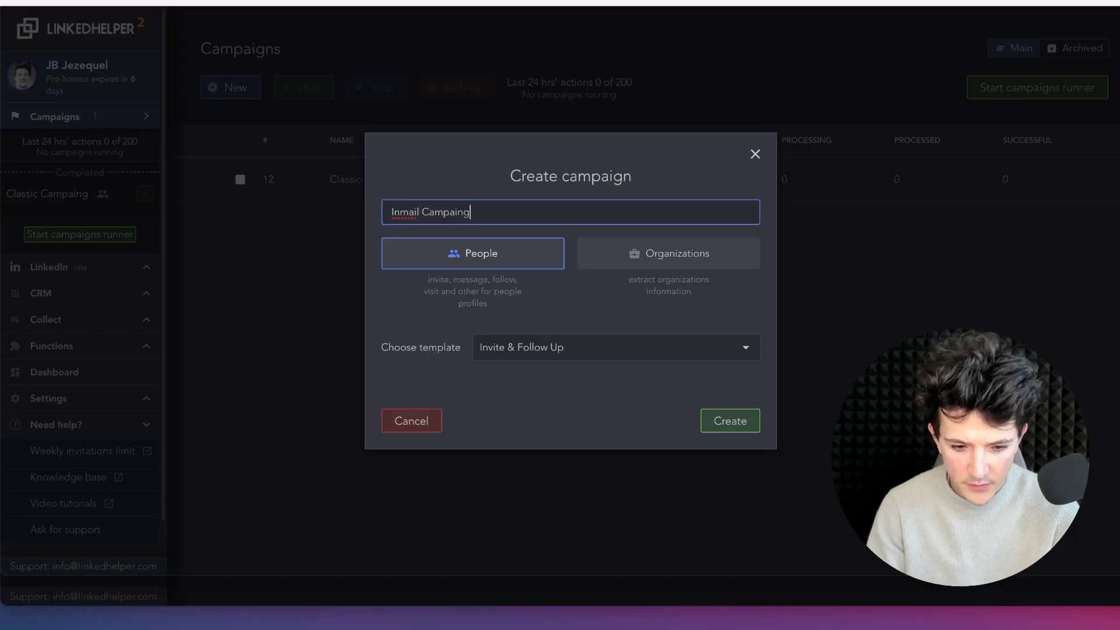
pyautogui.click(727, 430)
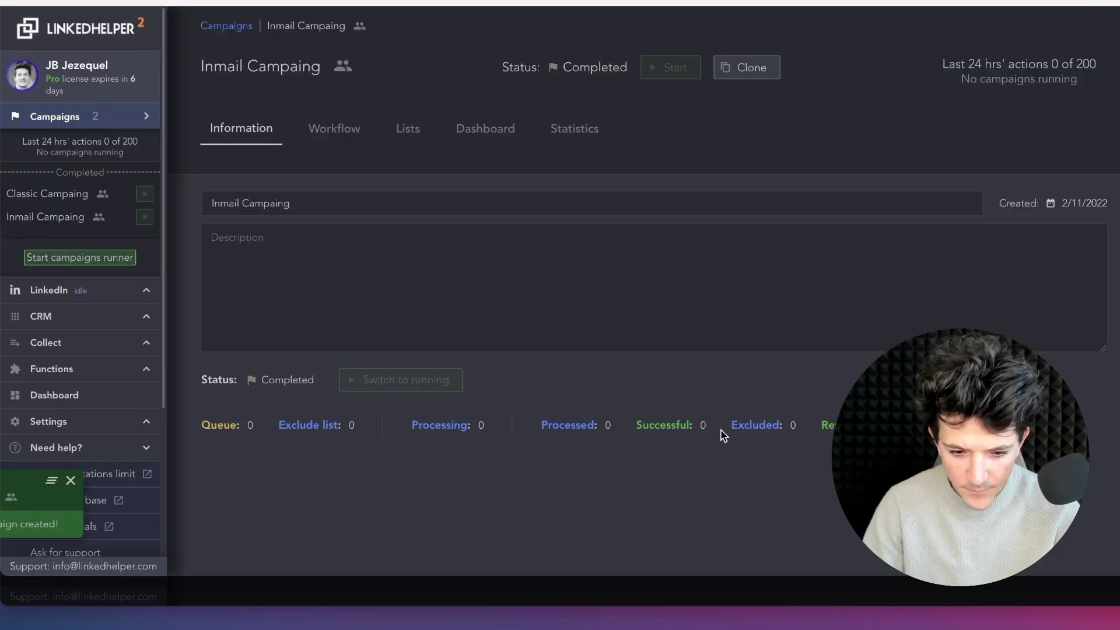
# Import 'Open Profiles - Sheet1.csv' from the Desktop into the campaign's list via Upload Profiles from LH CSV.
pyautogui.click(410, 129)
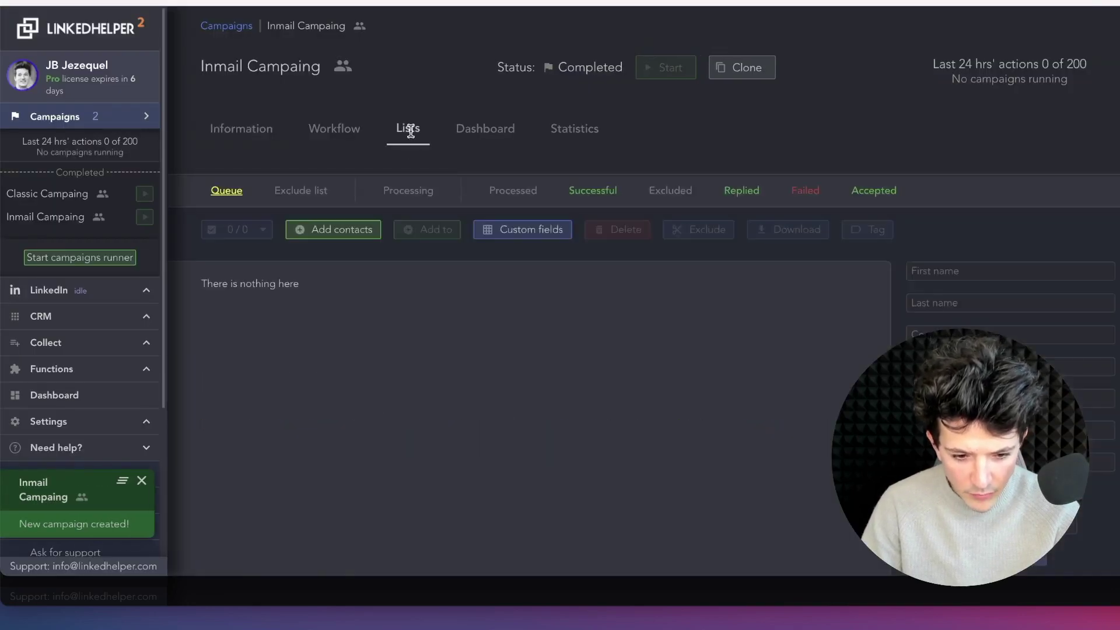
pyautogui.click(352, 233)
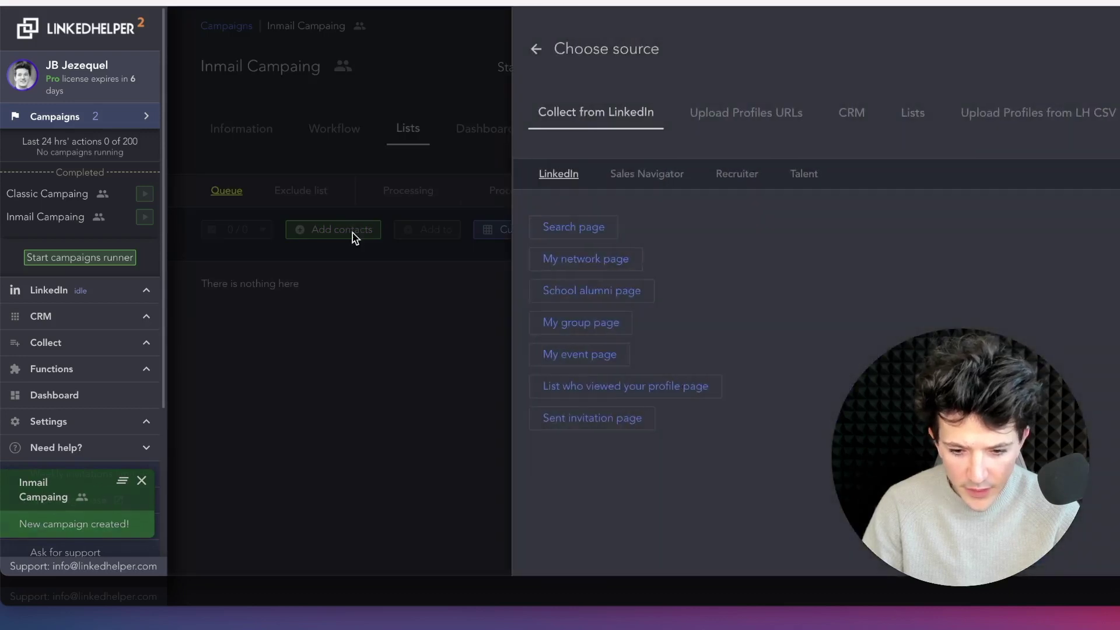
pyautogui.click(1001, 113)
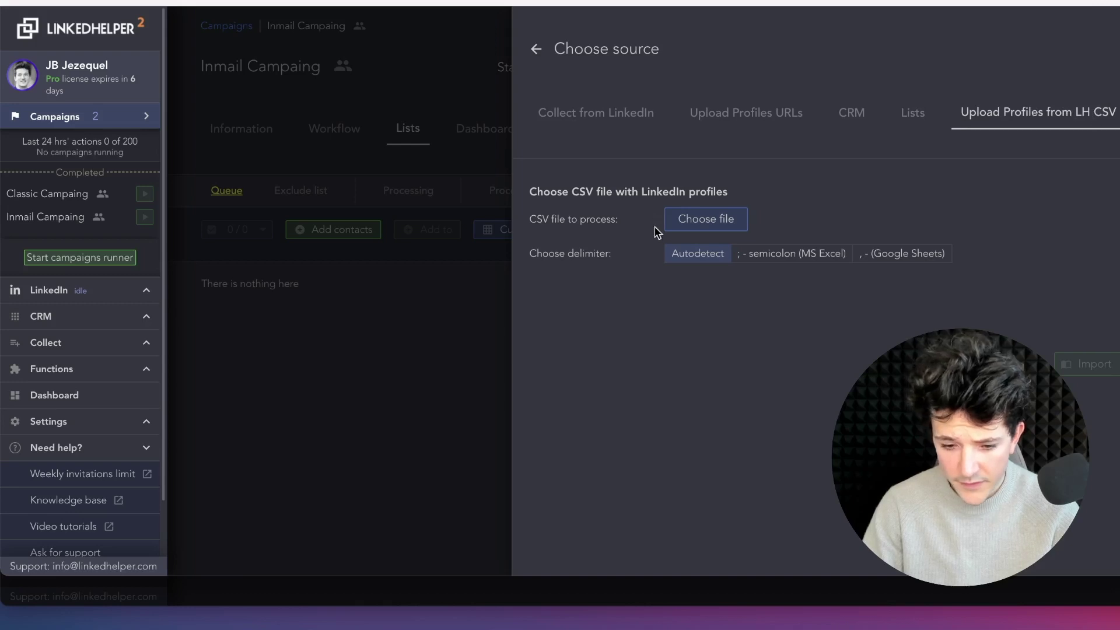
pyautogui.click(701, 227)
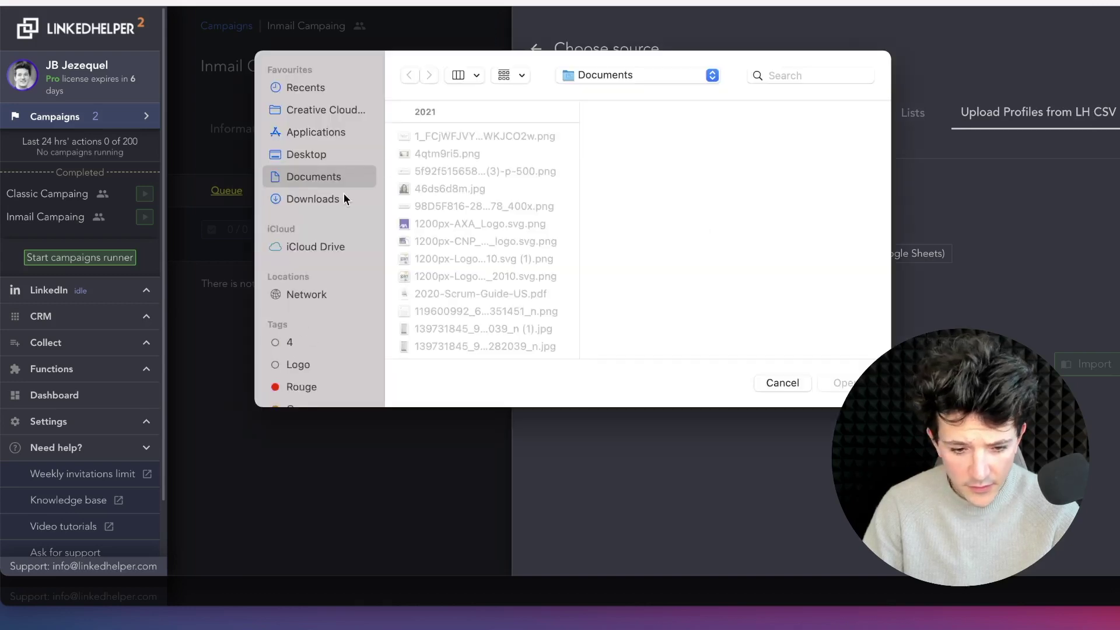
pyautogui.click(285, 154)
pyautogui.click(482, 135)
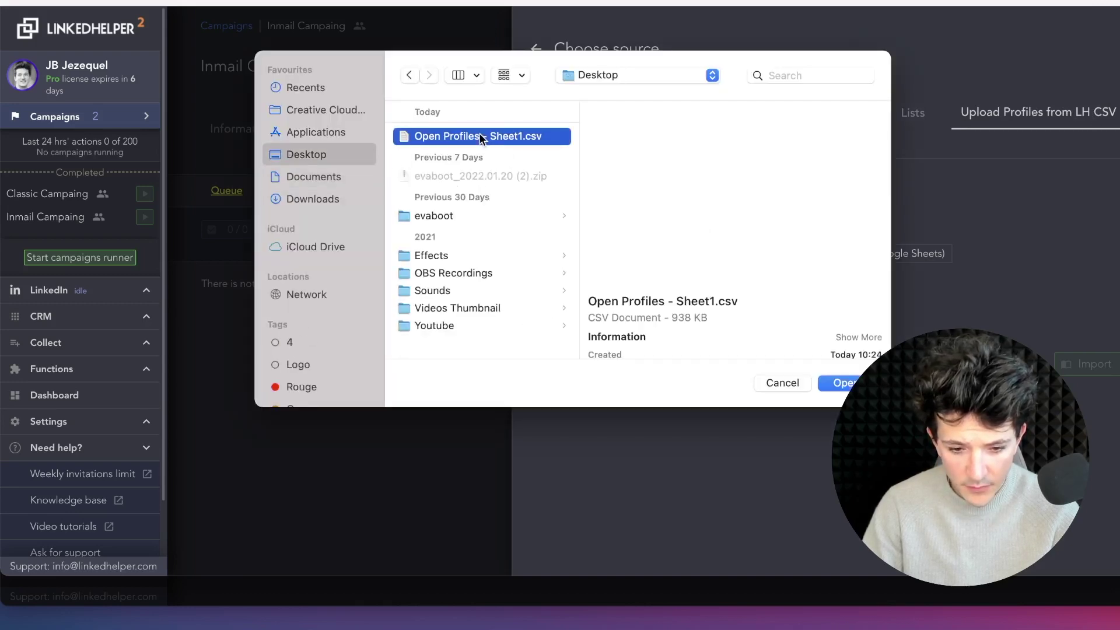
pyautogui.click(842, 385)
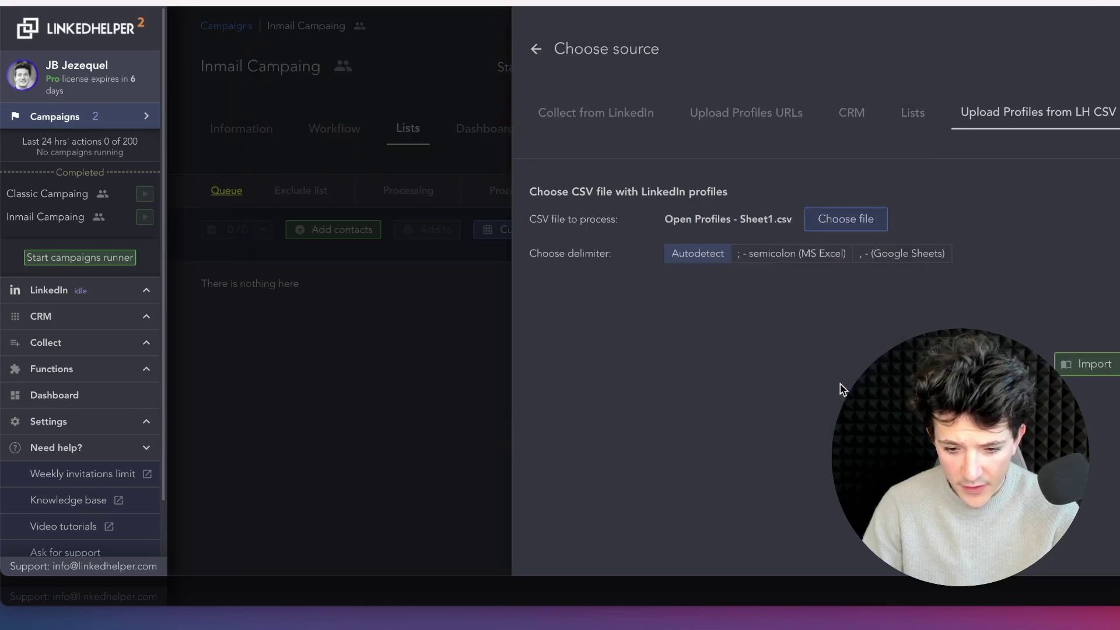
pyautogui.click(1086, 366)
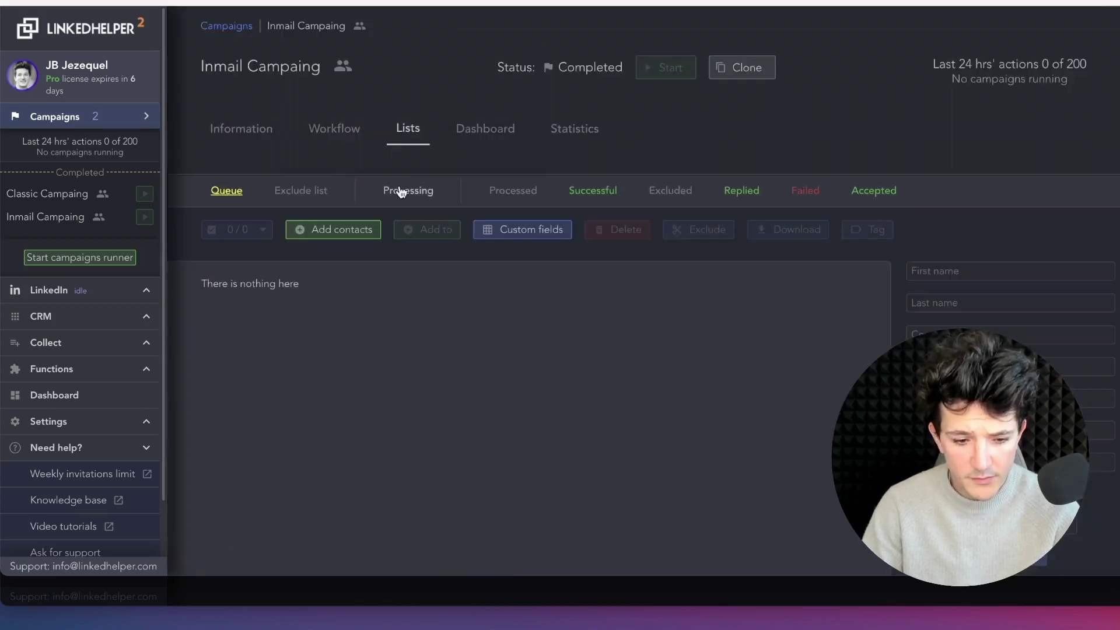
# Delete the Filter contacts, Message to 1st connections and Check for replies workflow actions.
pyautogui.click(335, 131)
pyautogui.scroll(-1, 1002, 333)
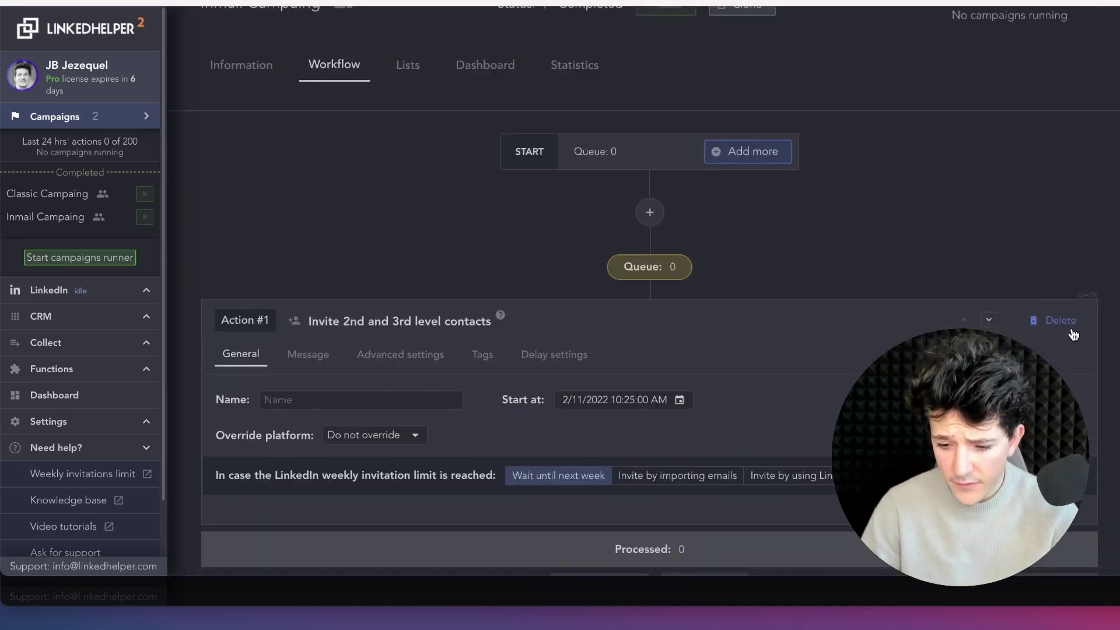
pyautogui.click(1065, 320)
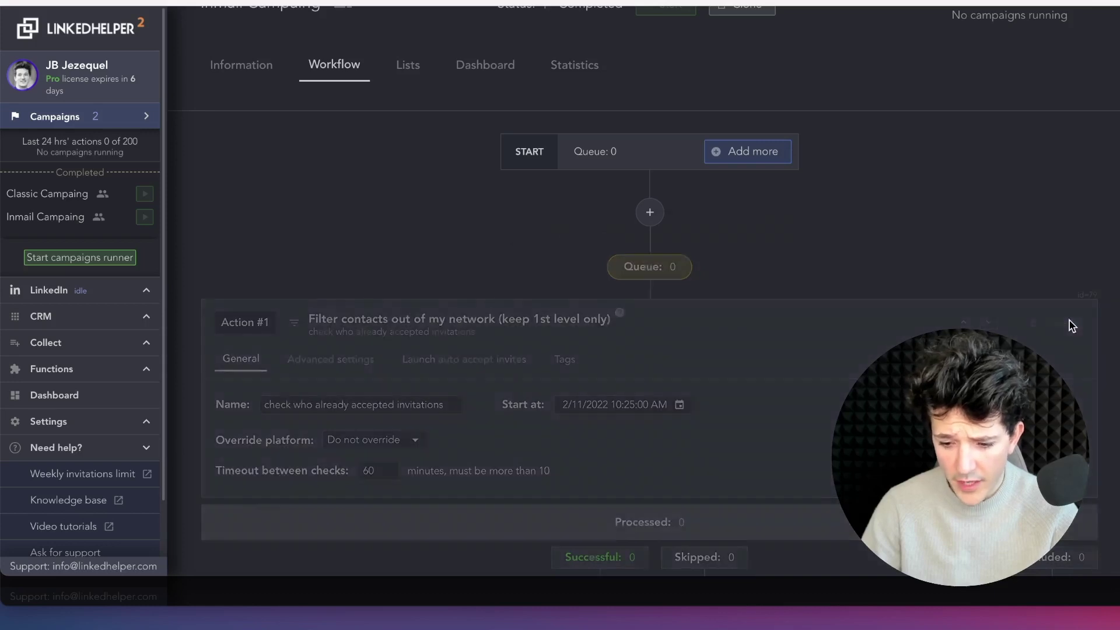
pyautogui.click(1060, 322)
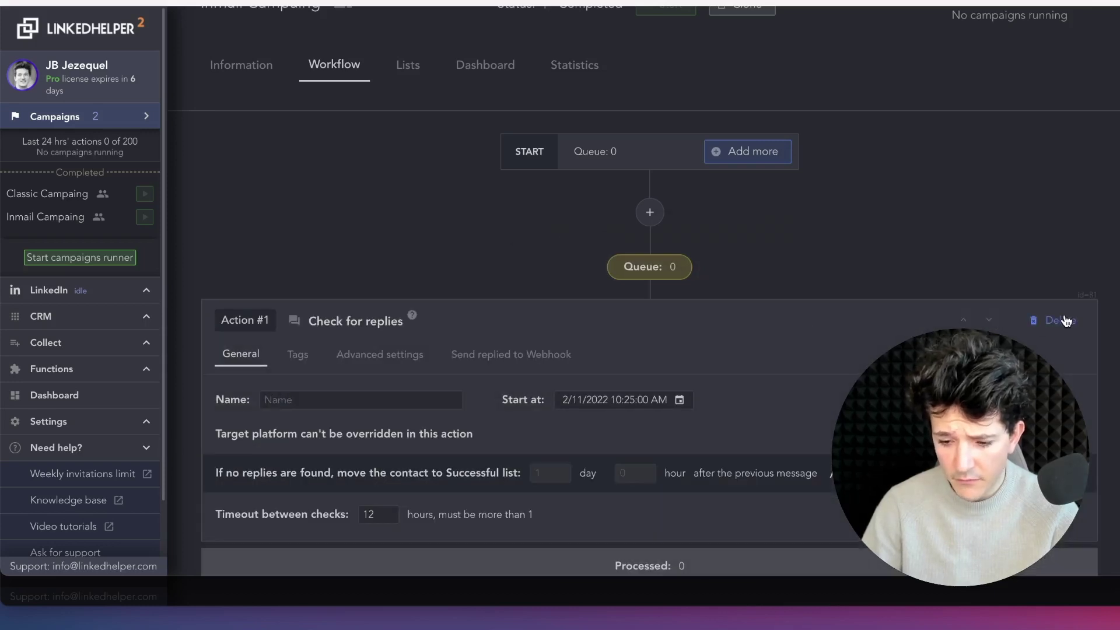
pyautogui.click(1063, 320)
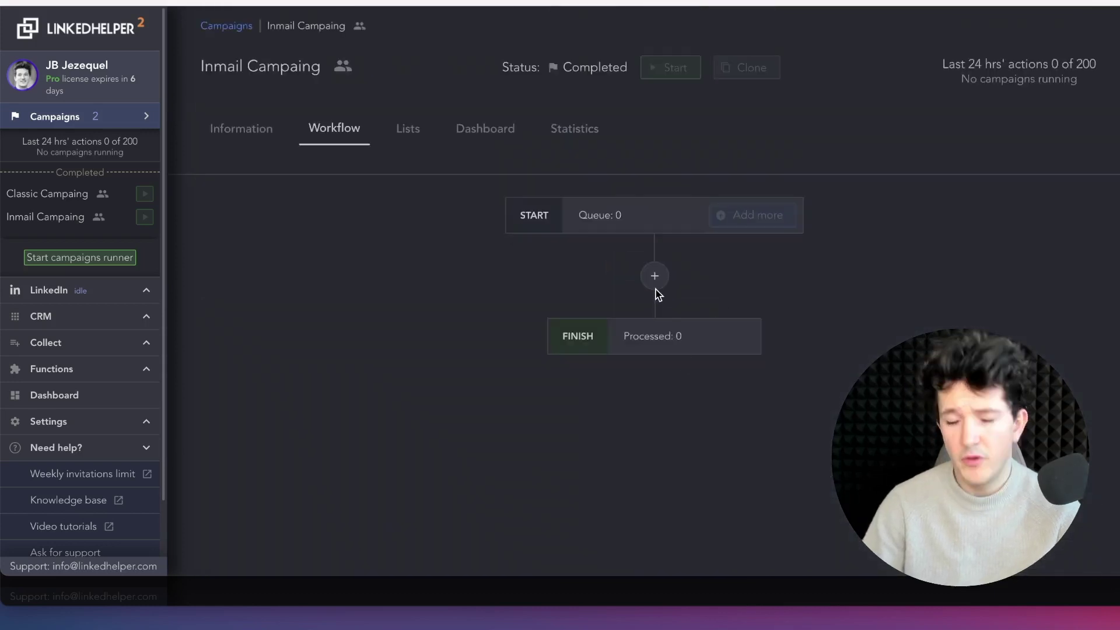
# Add an 'Inmail to 2nd & 3rd contacts' action and review its Message tab and template editor.
pyautogui.click(656, 287)
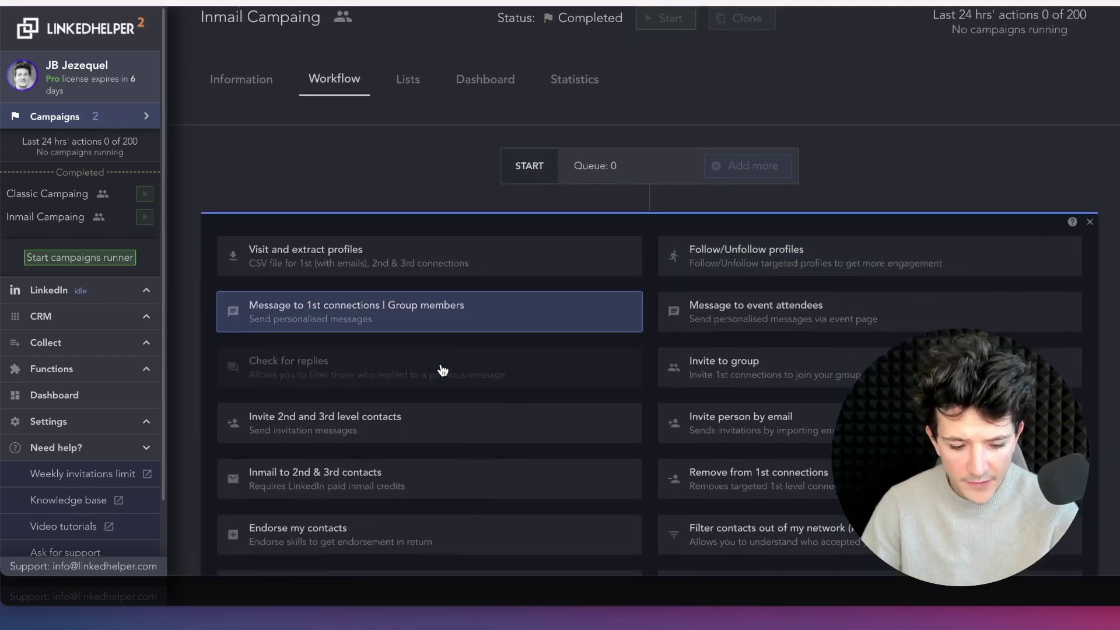
pyautogui.scroll(-1, 323, 466)
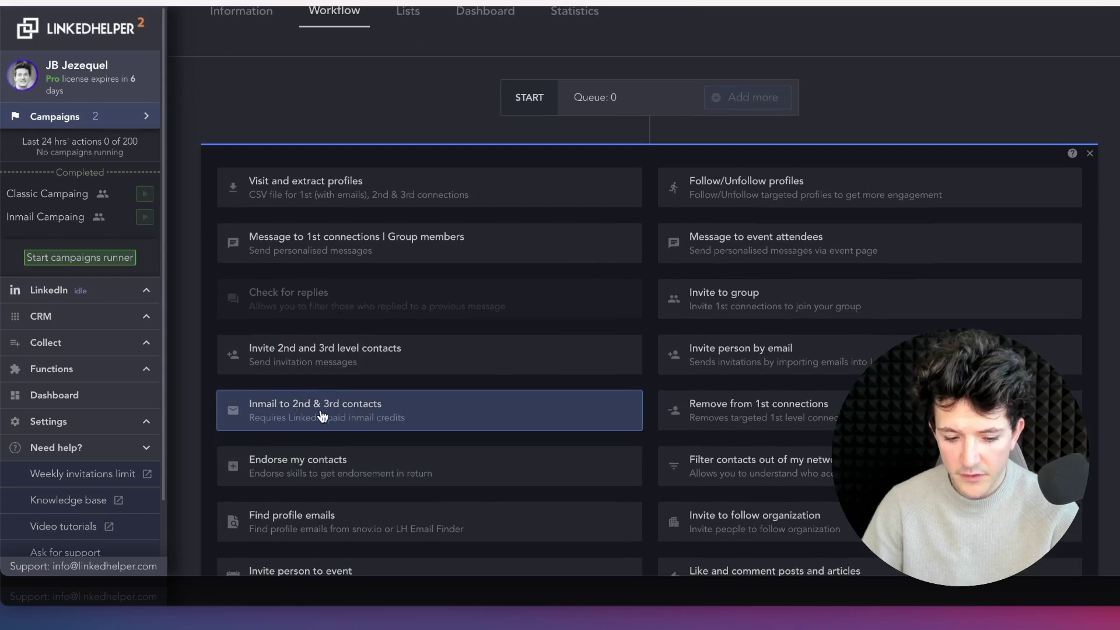
pyautogui.click(366, 417)
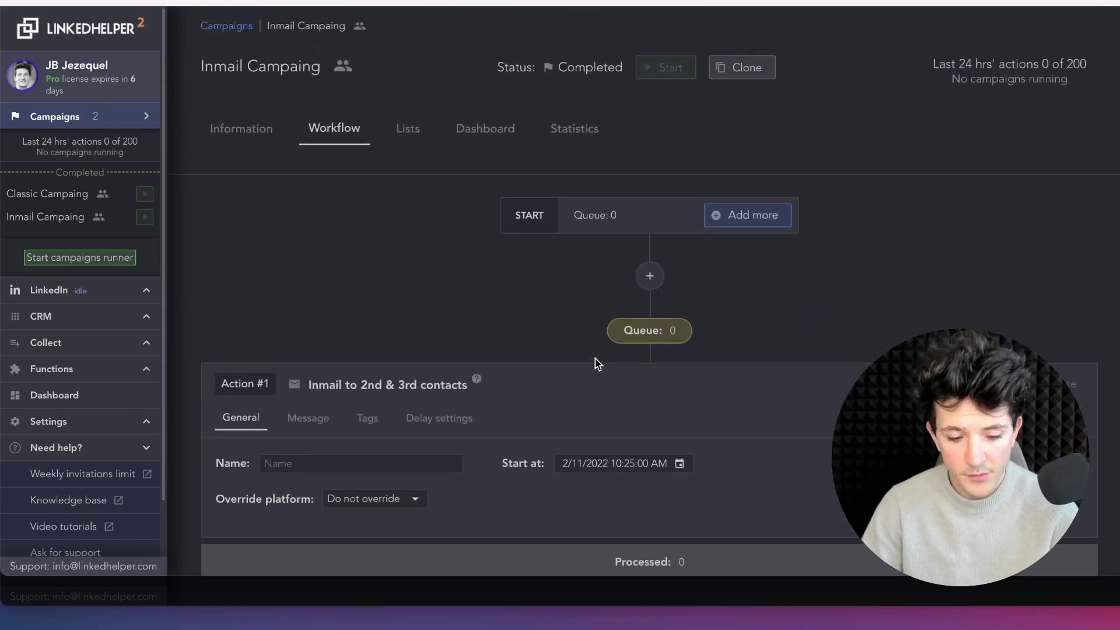
pyautogui.scroll(-1, 562, 416)
pyautogui.scroll(-3, 562, 417)
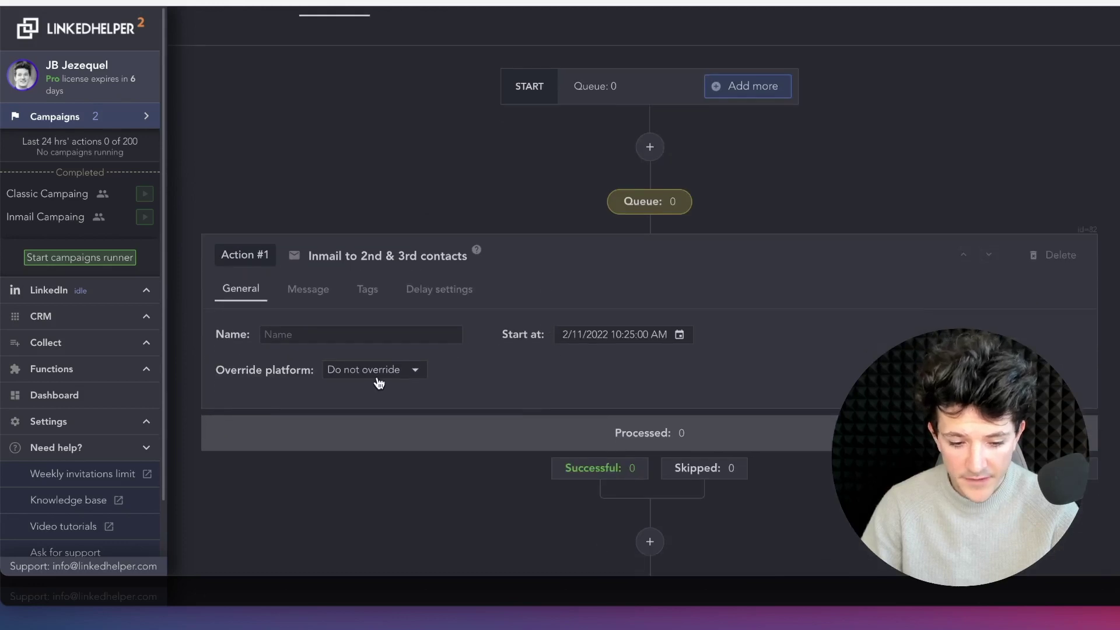
pyautogui.click(318, 292)
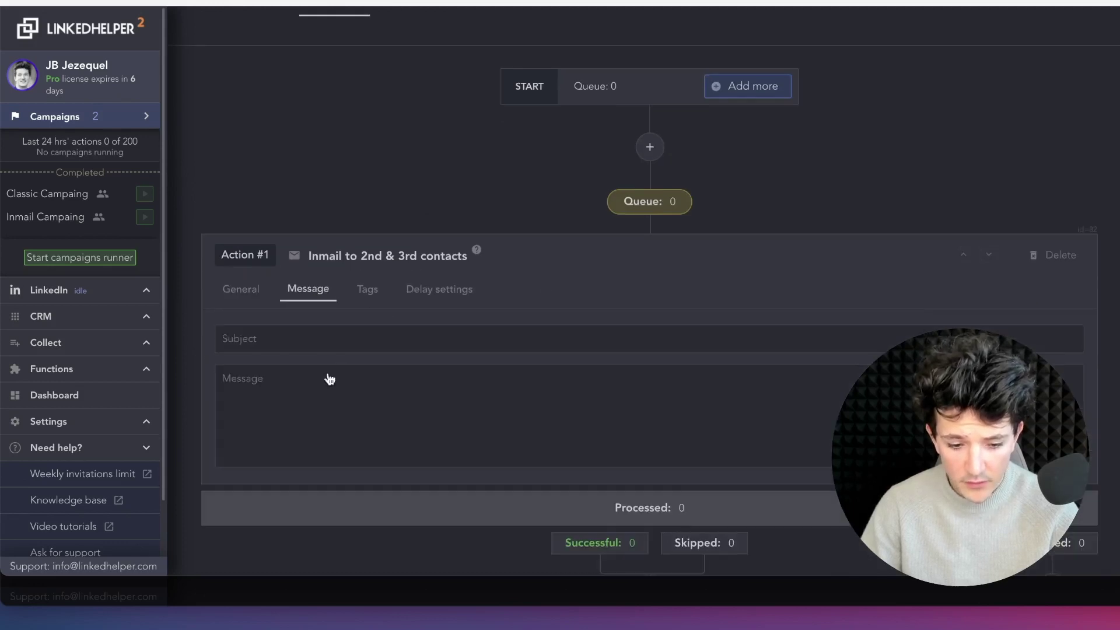
pyautogui.click(318, 410)
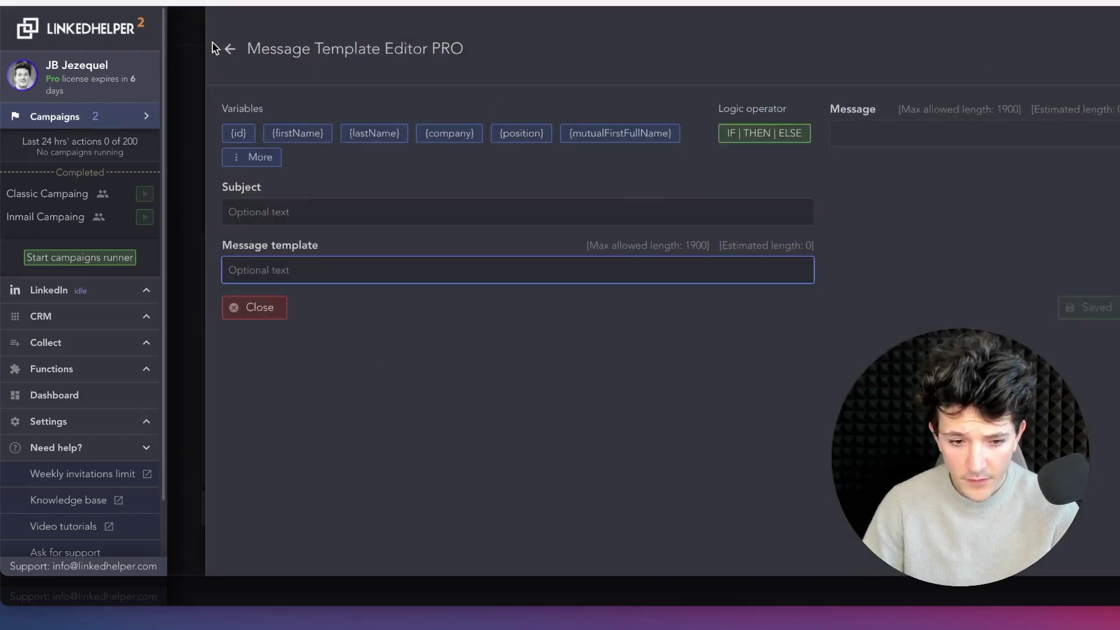
pyautogui.click(228, 49)
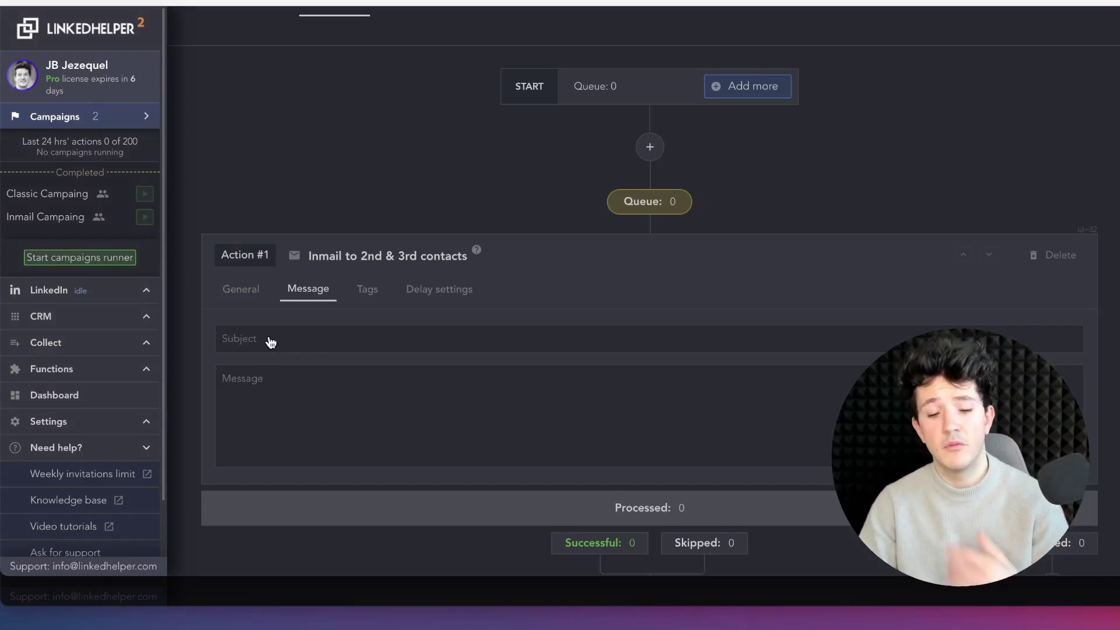
# Scroll to Action #2 Check for replies and view the actions available below it.
pyautogui.scroll(3, 434, 273)
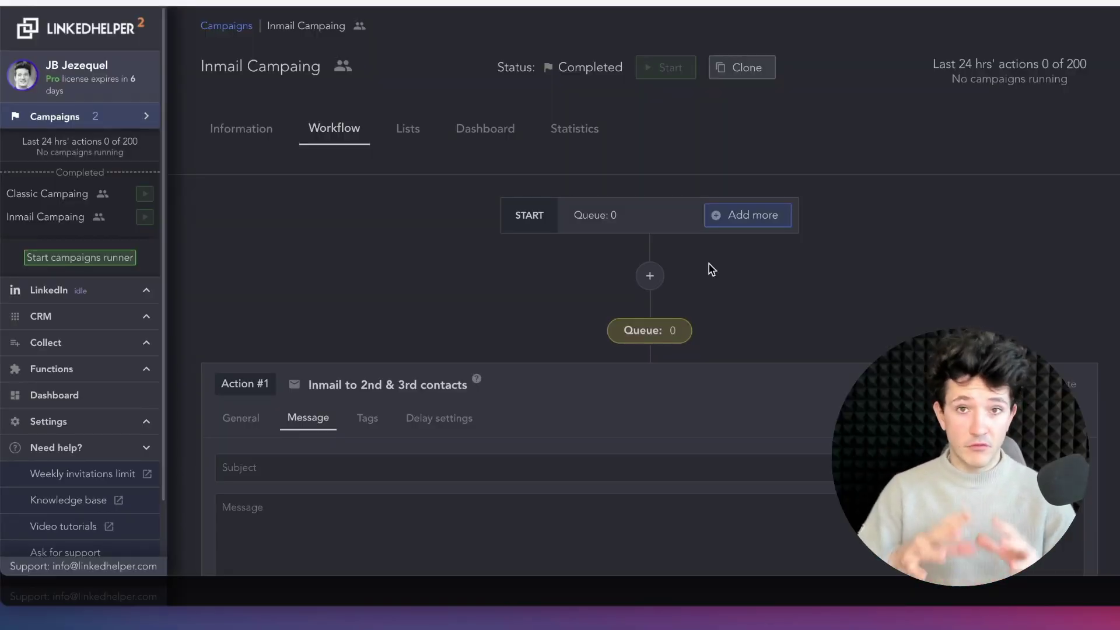
pyautogui.scroll(-8, 684, 304)
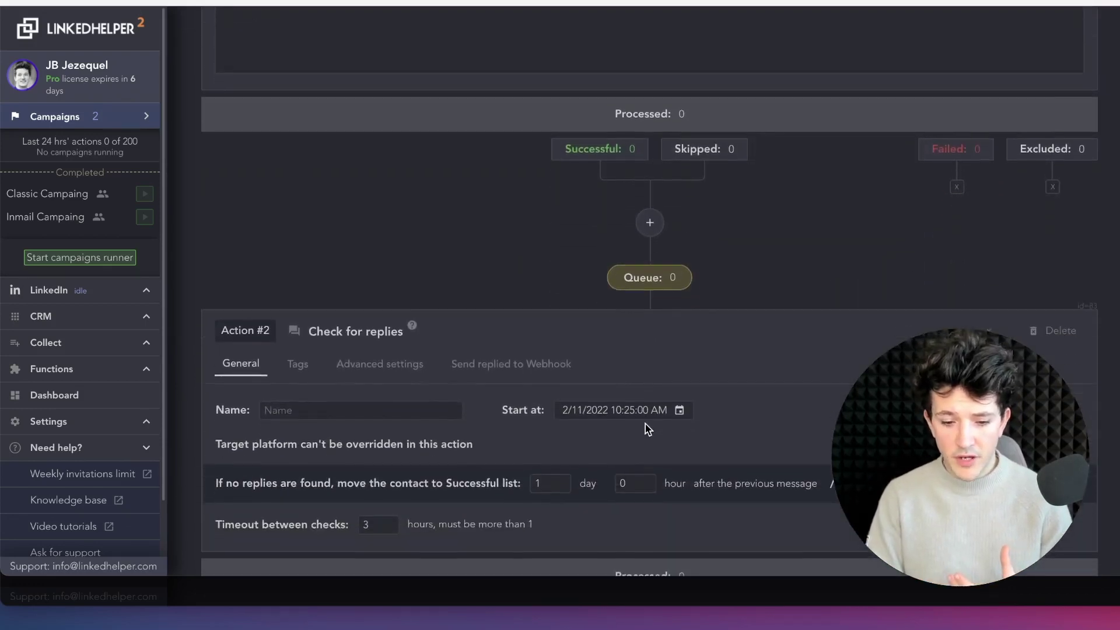
pyautogui.scroll(-5, 648, 429)
pyautogui.click(649, 443)
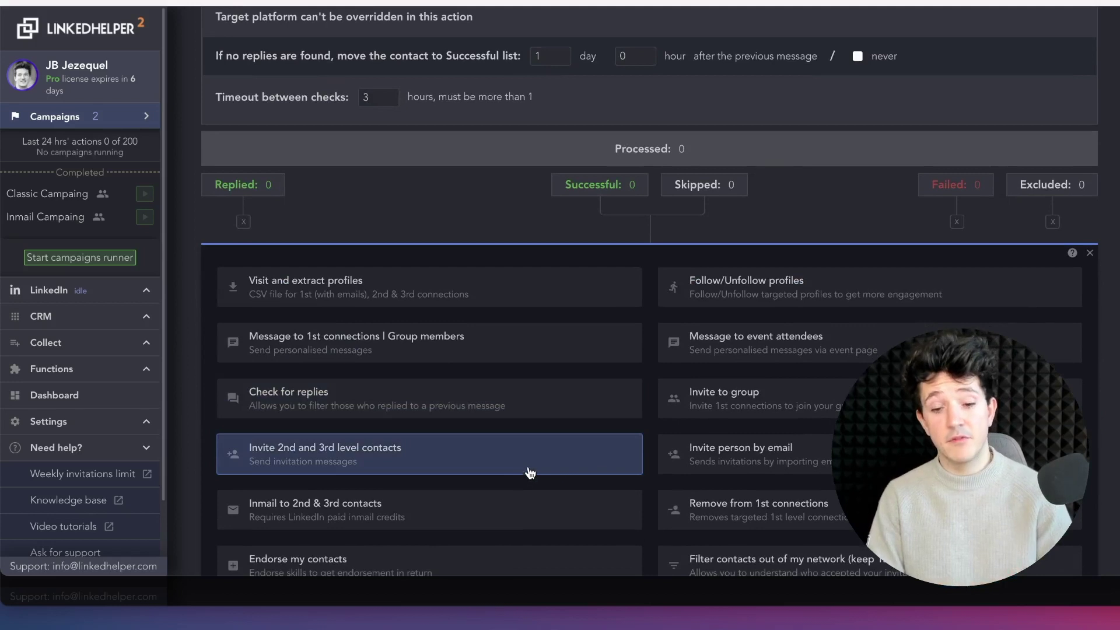
pyautogui.scroll(1, 632, 452)
pyautogui.scroll(-1, 634, 472)
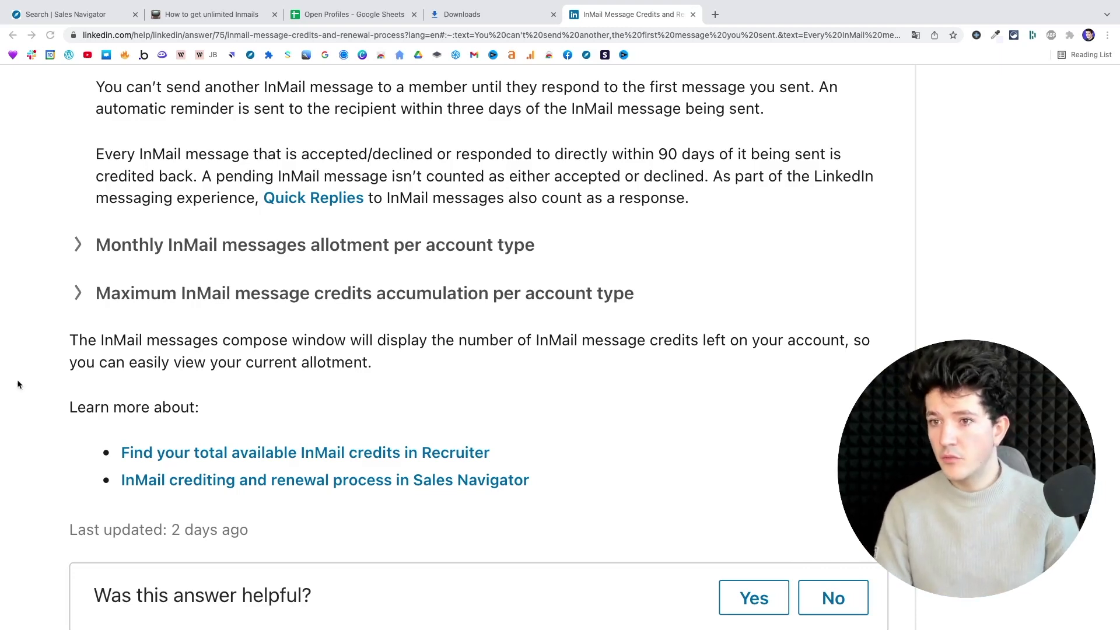
pyautogui.scroll(1, 17, 383)
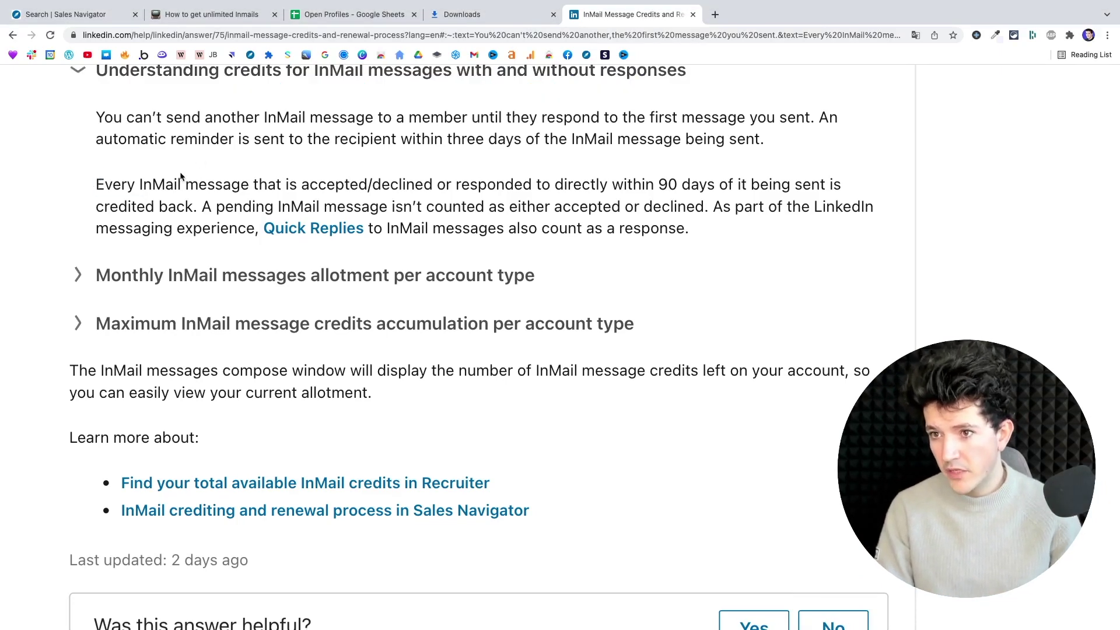
pyautogui.moveTo(95, 185); pyautogui.dragTo(697, 186)
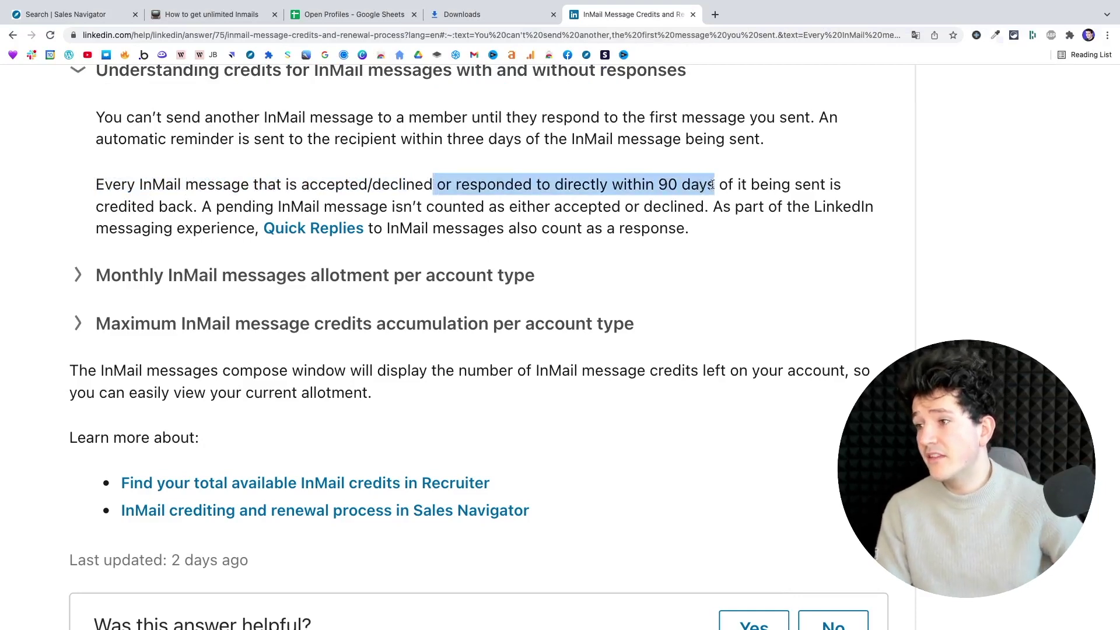
pyautogui.click(233, 206)
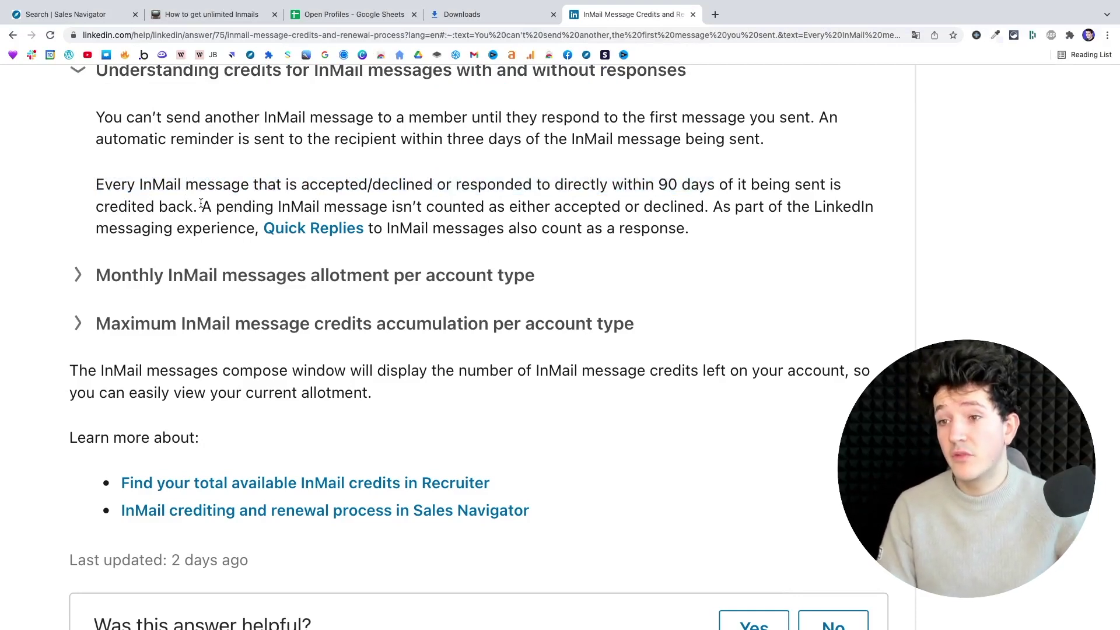
pyautogui.moveTo(203, 206); pyautogui.dragTo(510, 206)
pyautogui.click(723, 209)
pyautogui.moveTo(709, 207); pyautogui.dragTo(726, 224)
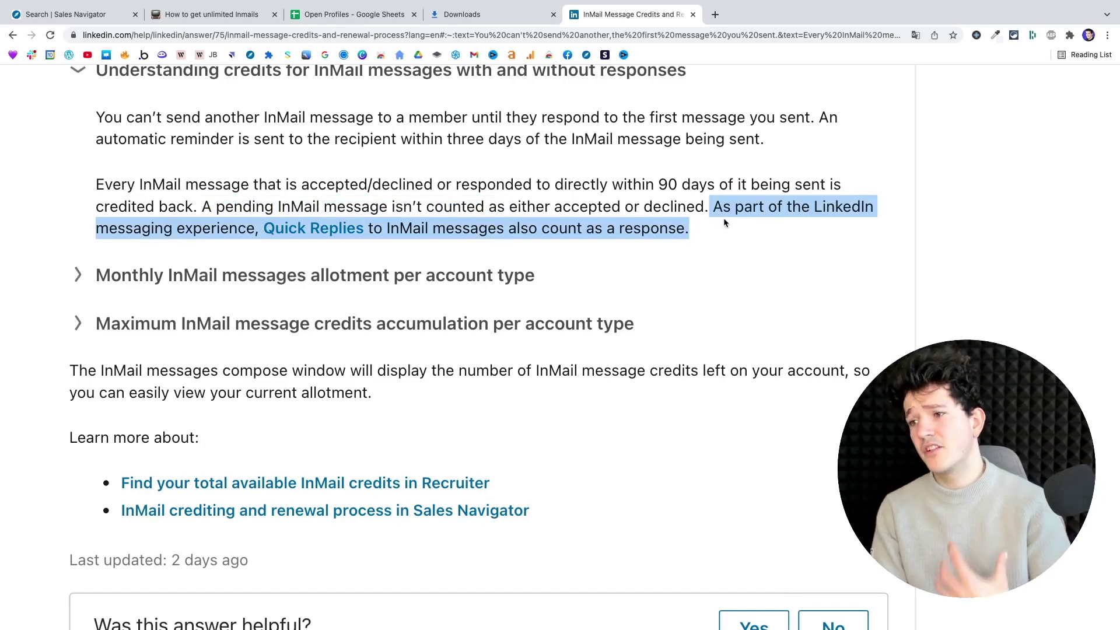
pyautogui.click(698, 229)
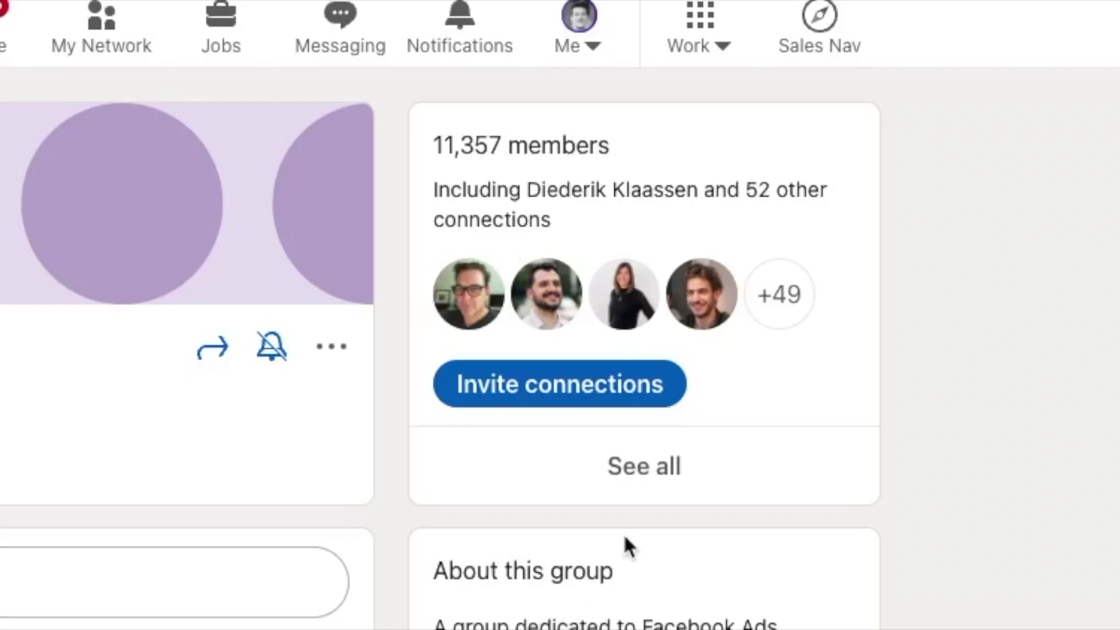
# Open the Facebook Ads Experts member list, draft a 'test' message to the first member, and discard it.
pyautogui.click(658, 468)
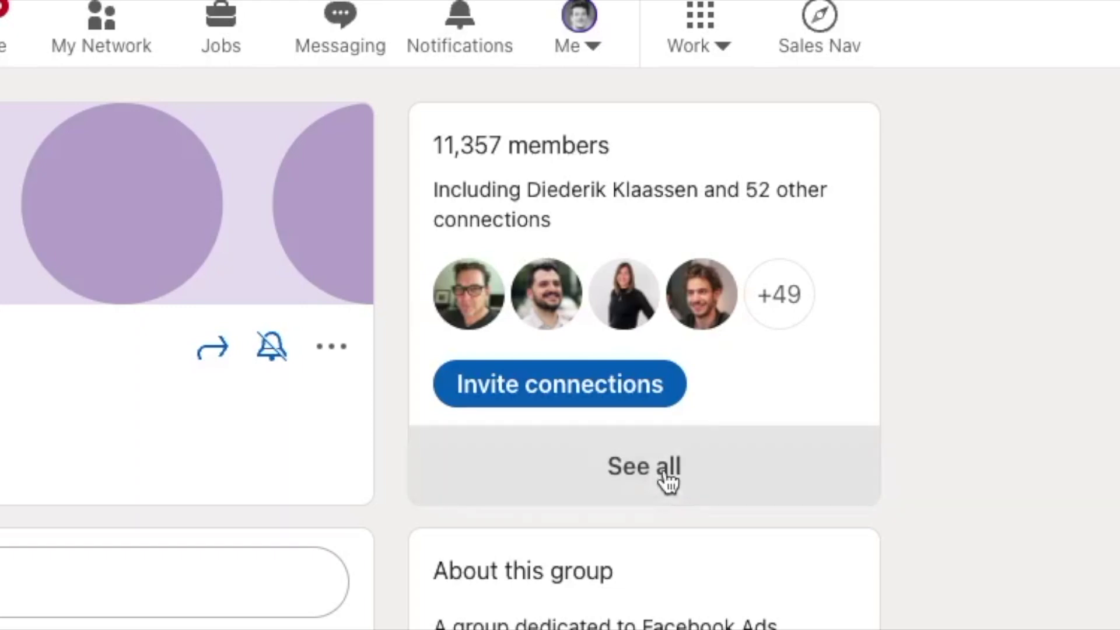
pyautogui.scroll(1, 498, 348)
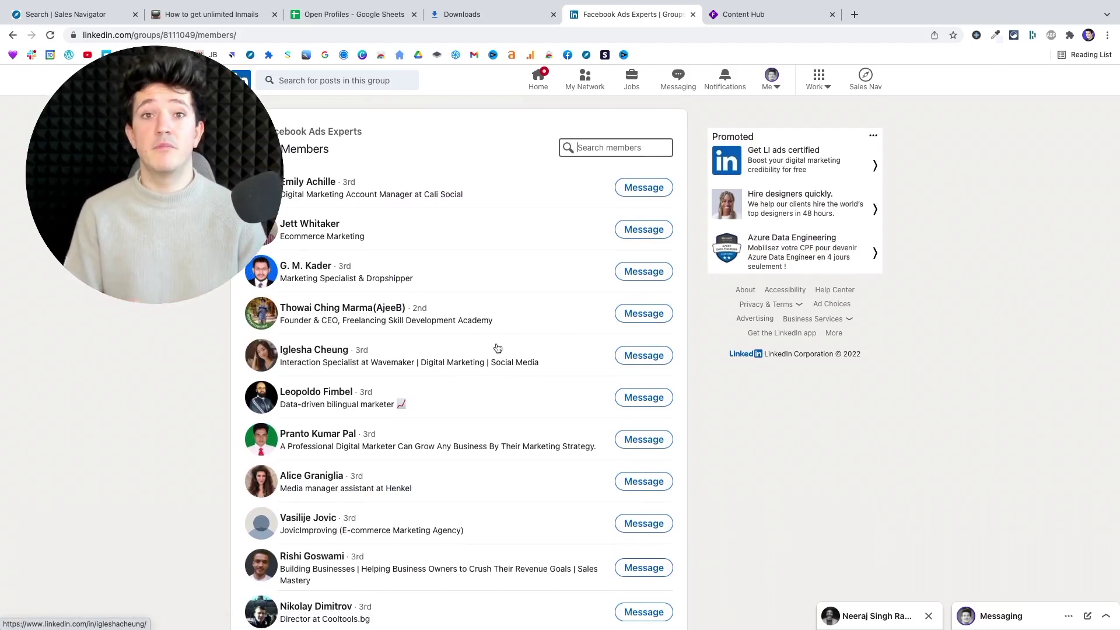
pyautogui.click(653, 189)
pyautogui.write('test')
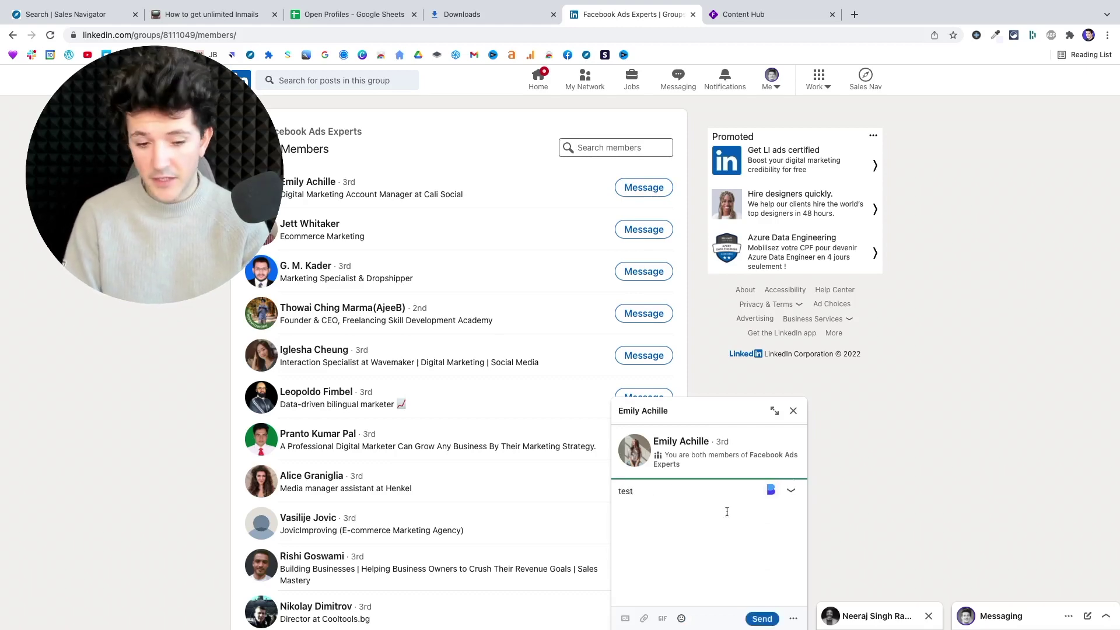
pyautogui.click(793, 411)
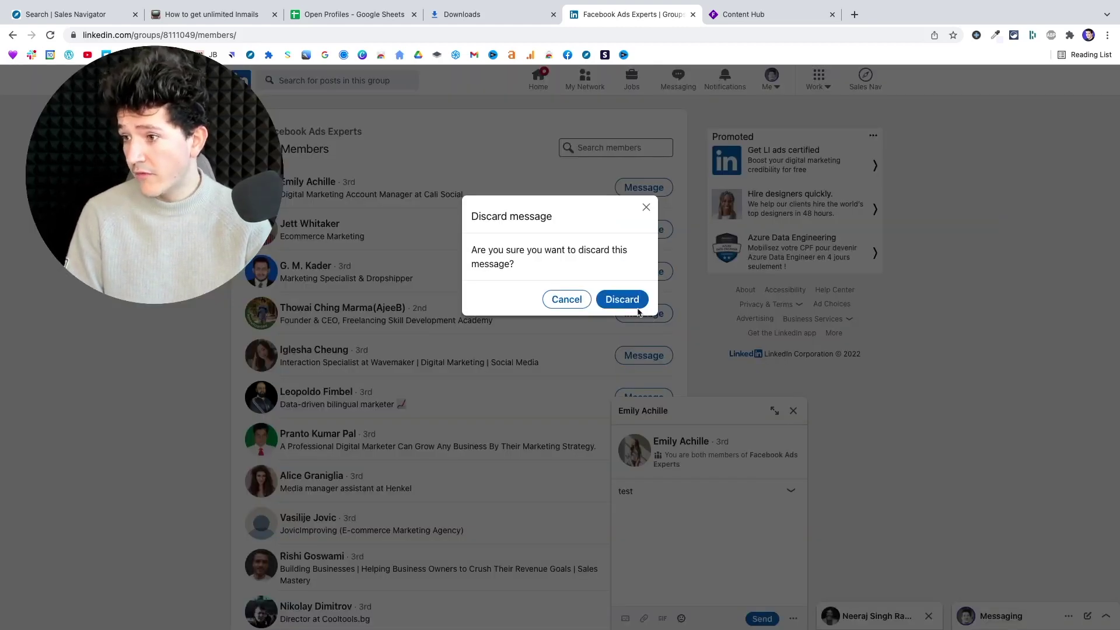
pyautogui.click(638, 310)
pyautogui.scroll(-1, 638, 300)
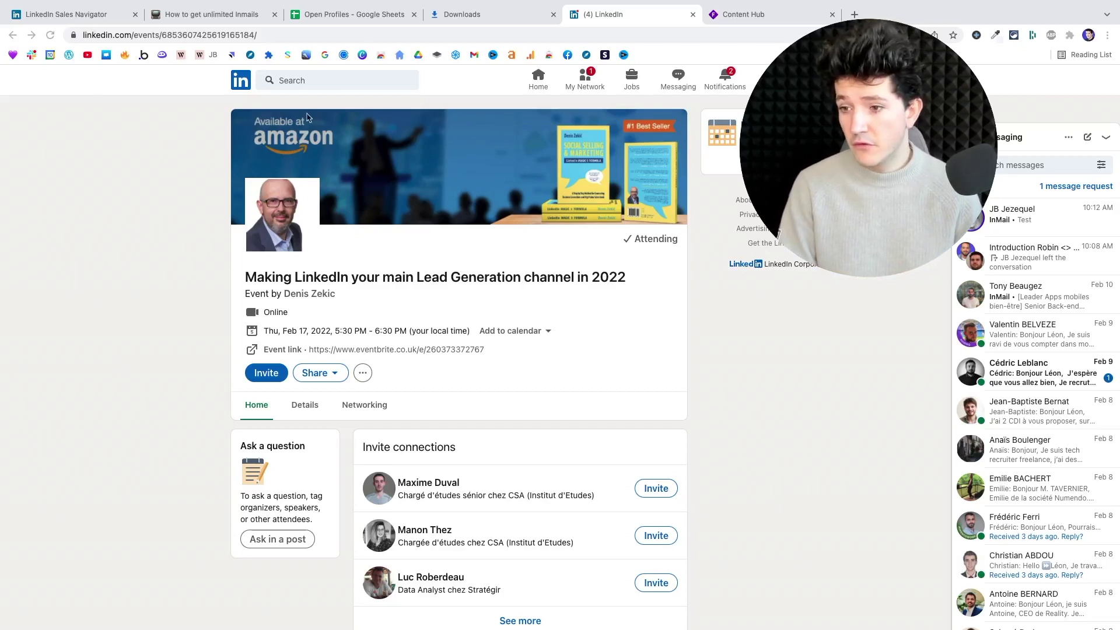
# Show the event's attendees and reload the attendee list.
pyautogui.click(364, 404)
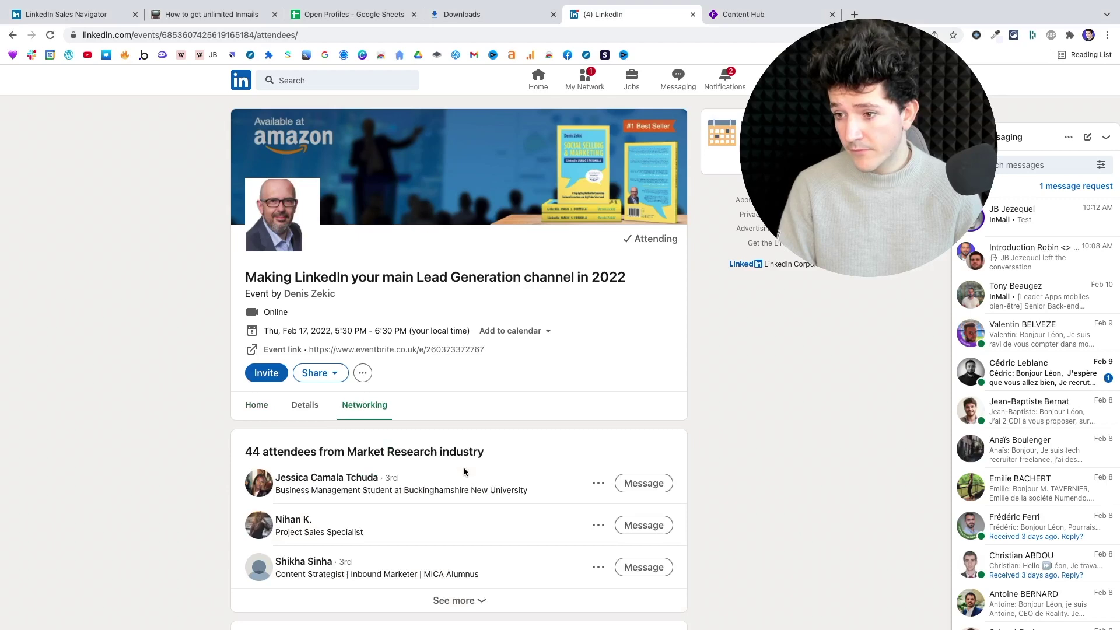
pyautogui.scroll(-6, 463, 470)
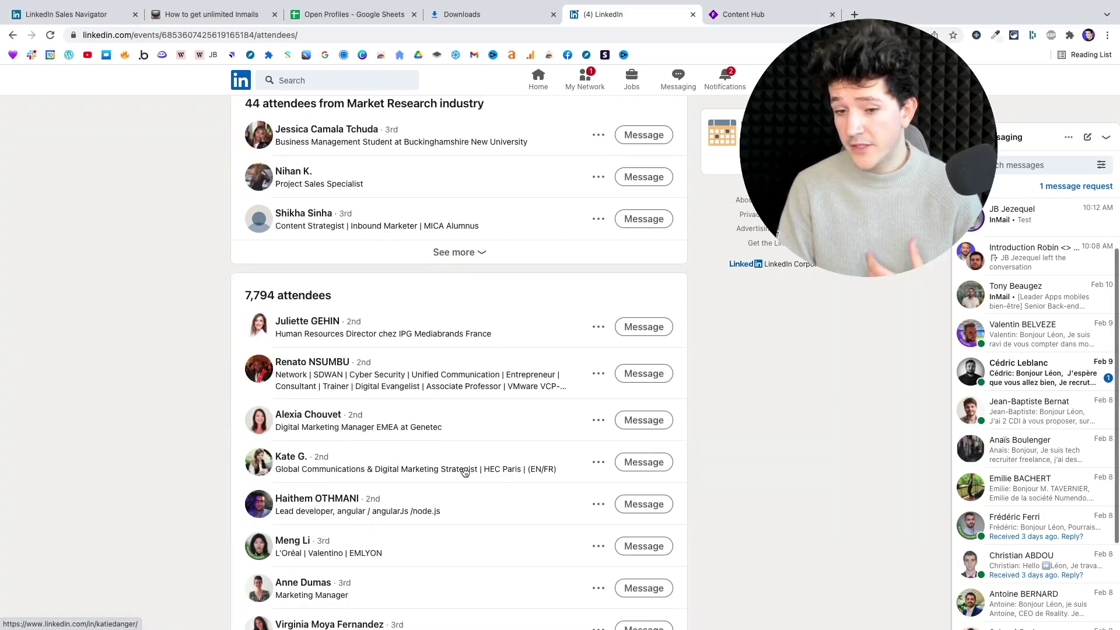
pyautogui.scroll(-3, 465, 471)
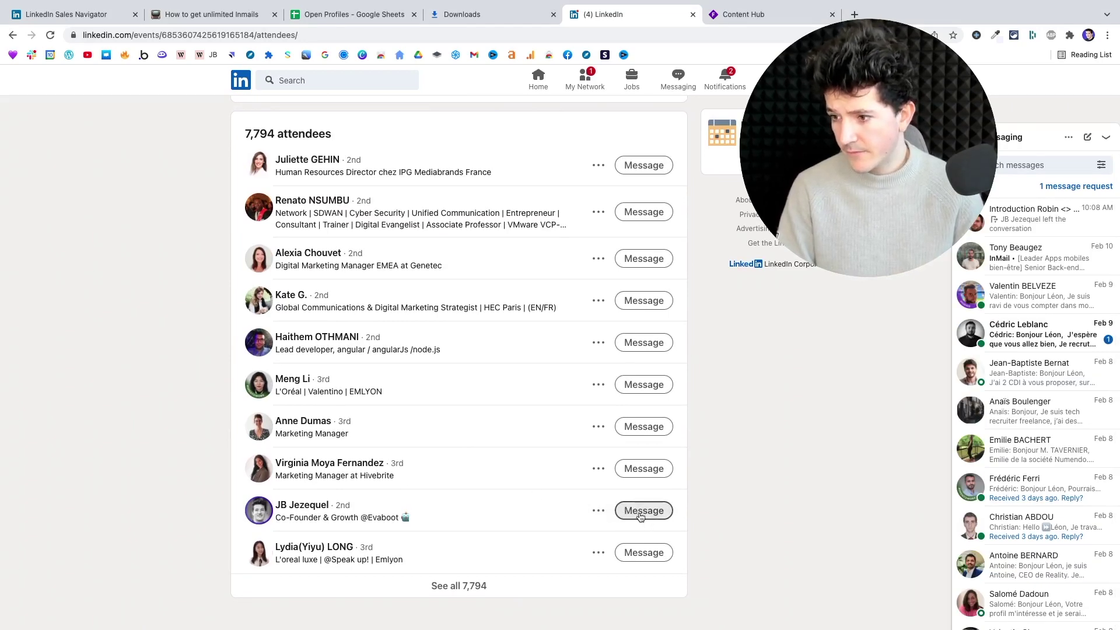
pyautogui.press('super+r')
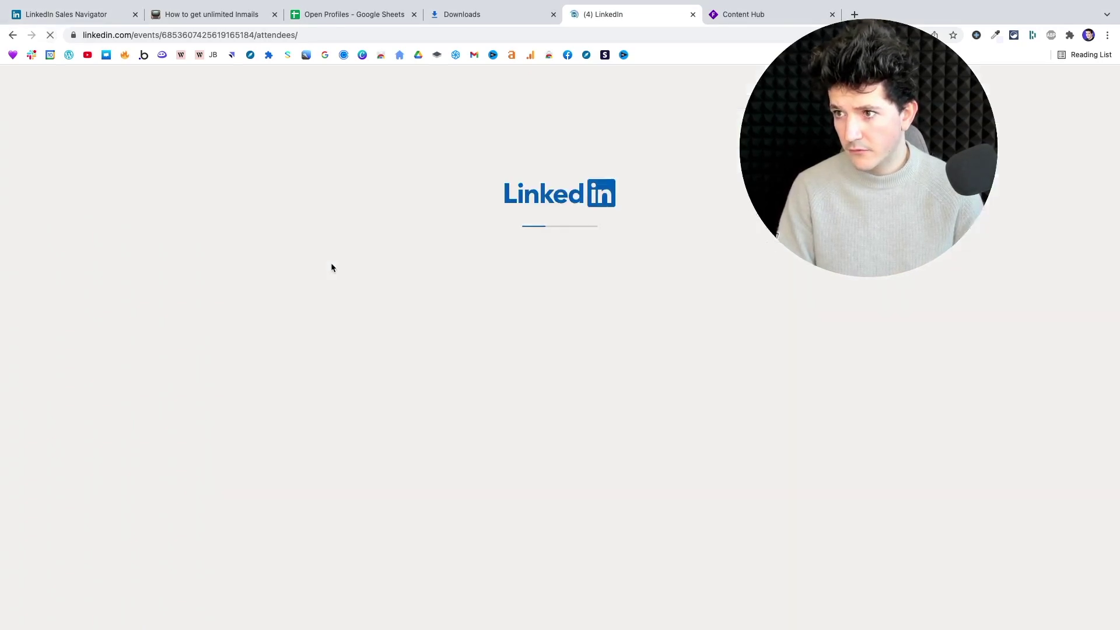
pyautogui.scroll(-7, 427, 512)
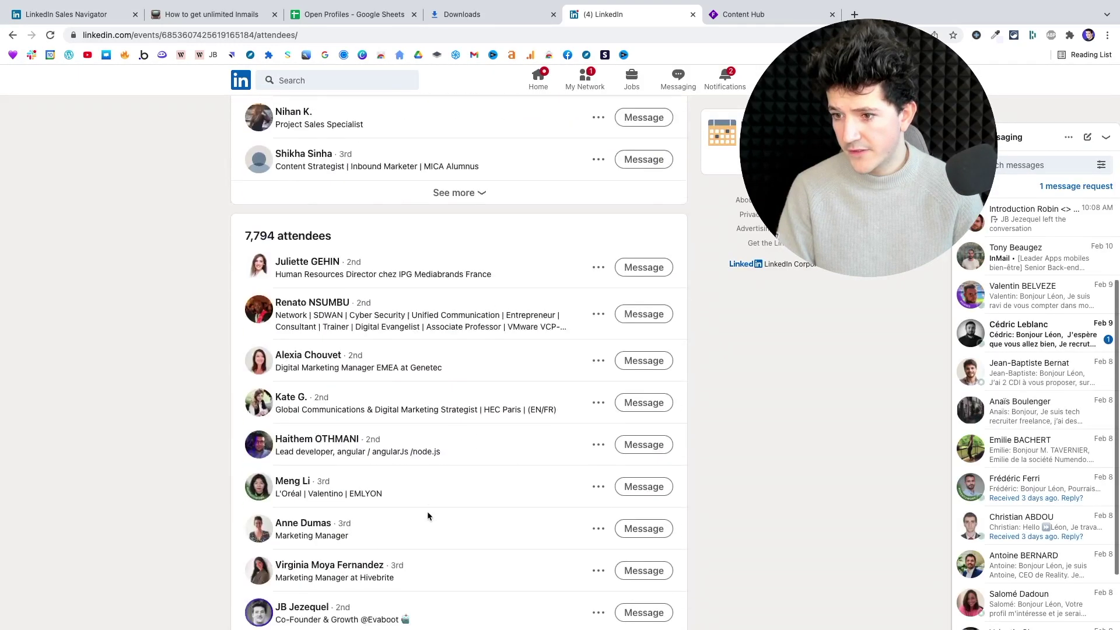
# Send 'Test' to a 2nd-degree event attendee, close the chat, and sign out of LinkedIn.
pyautogui.click(644, 508)
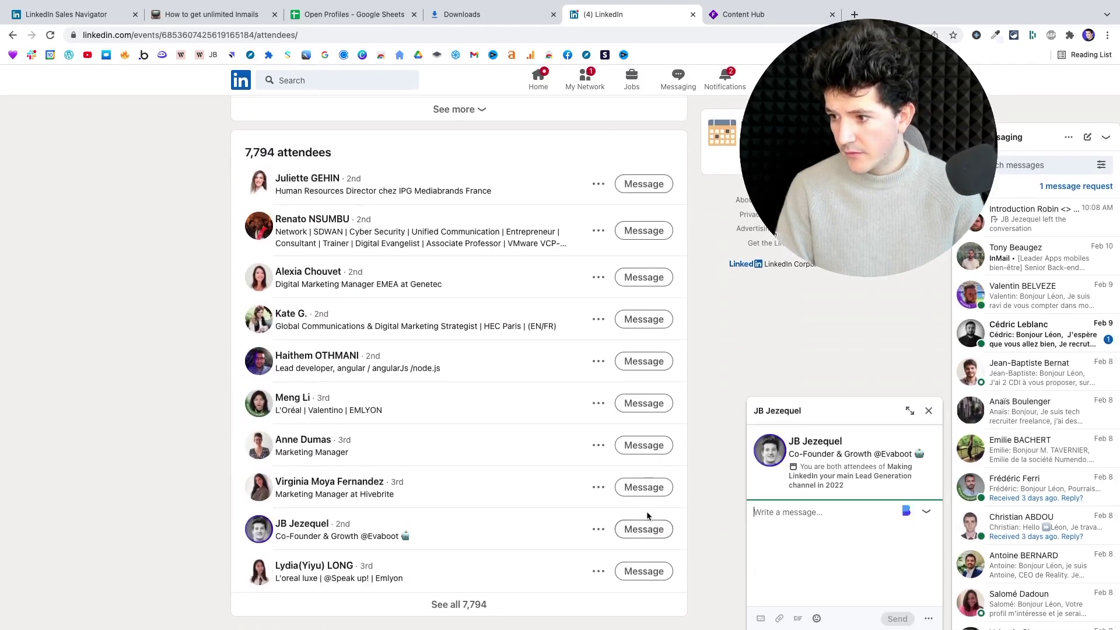
pyautogui.write('Test')
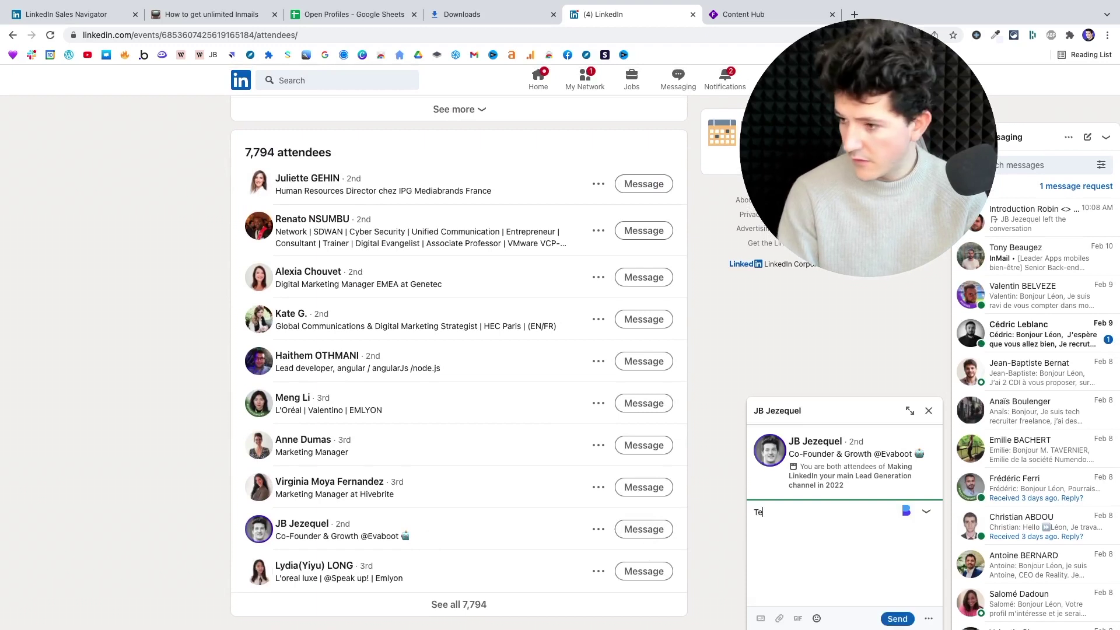
pyautogui.click(893, 619)
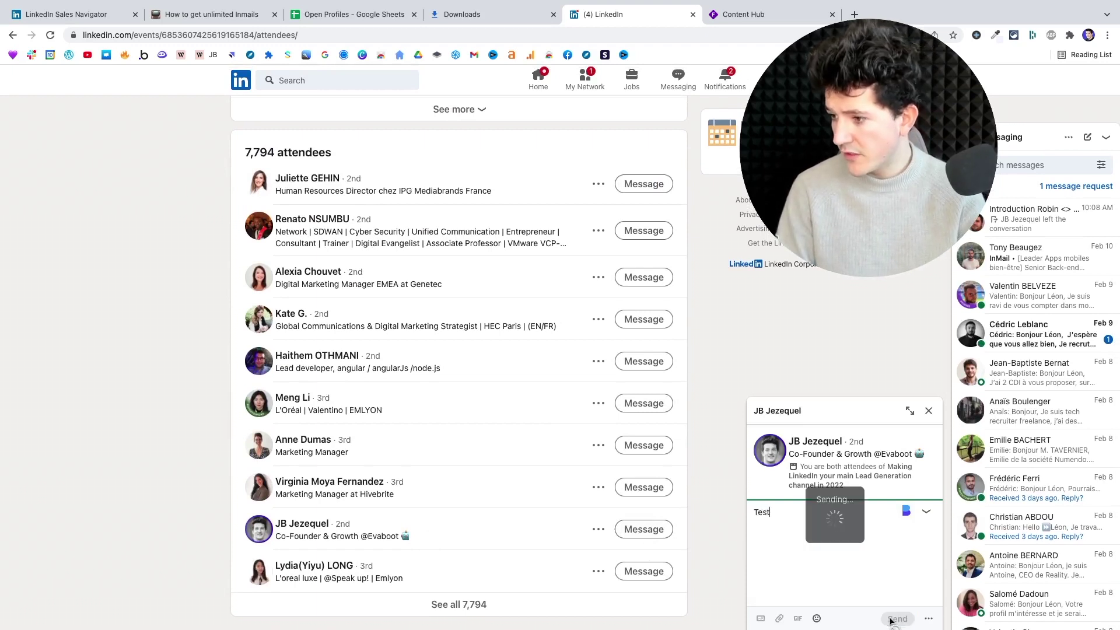
pyautogui.click(928, 411)
pyautogui.click(771, 79)
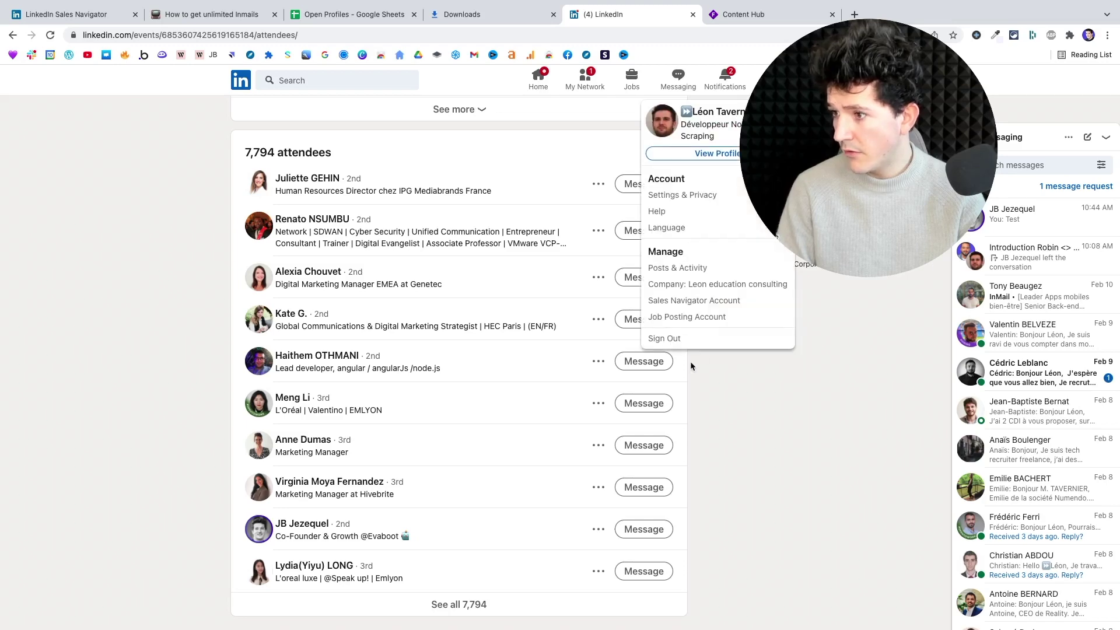
pyautogui.click(664, 339)
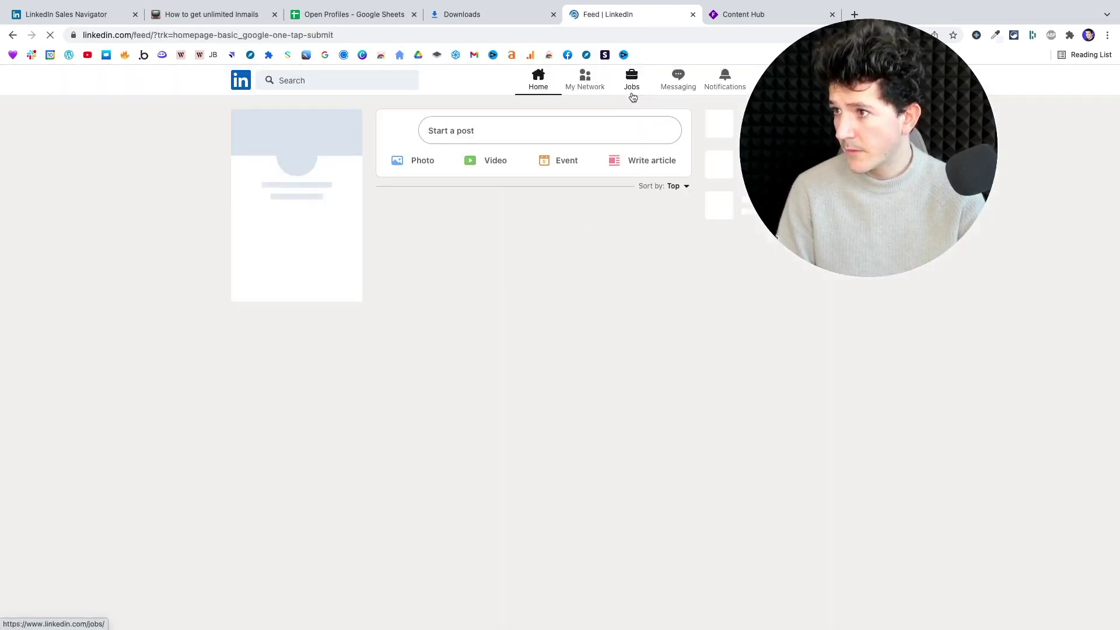
# Open the message requests inbox in Messaging and view the event's test message thread.
pyautogui.click(677, 79)
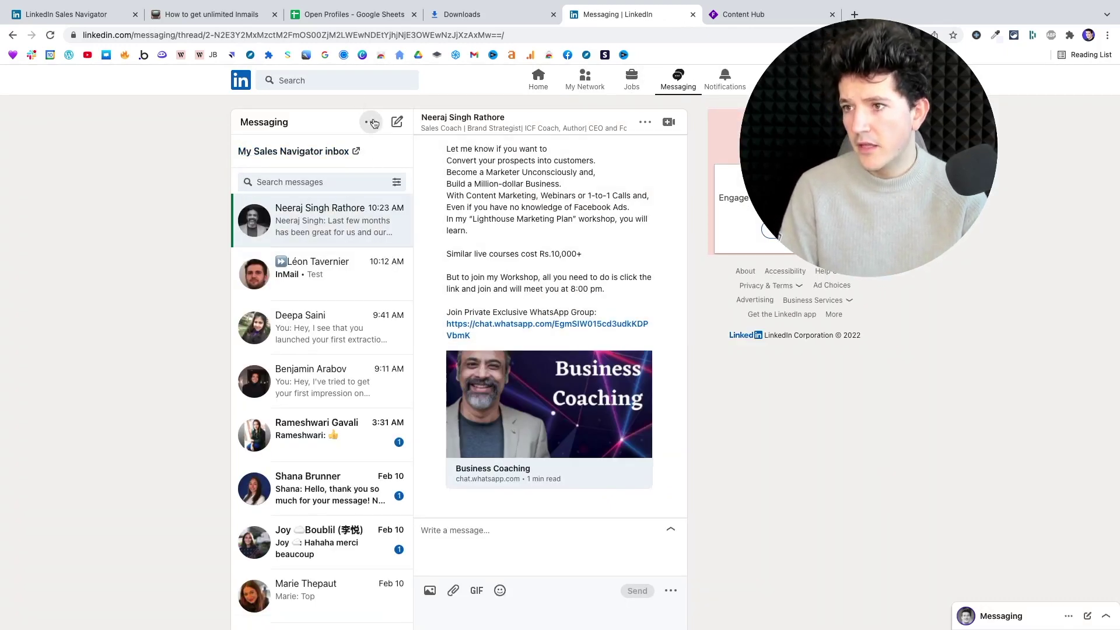
pyautogui.click(372, 123)
pyautogui.click(338, 171)
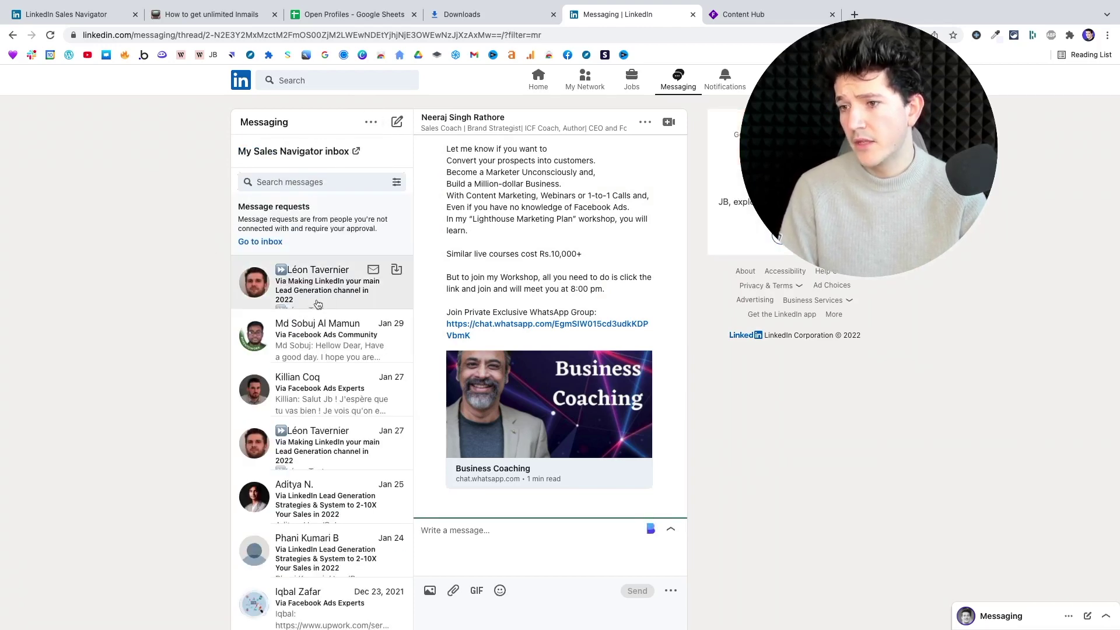
pyautogui.scroll(5, 318, 304)
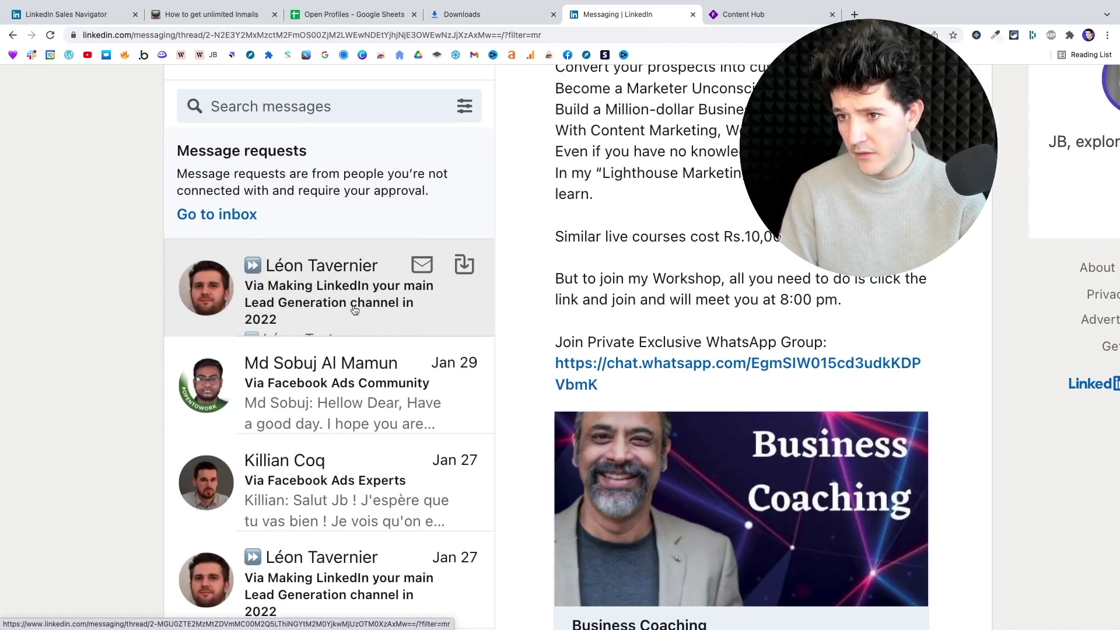
pyautogui.click(321, 312)
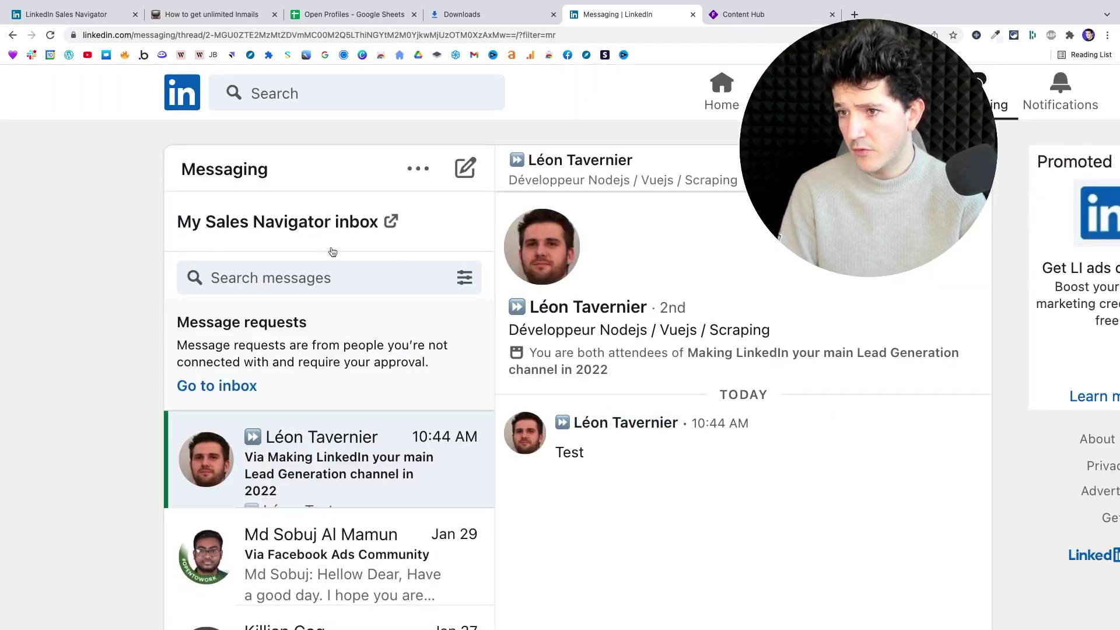
# Return to the main inbox, zoom the page out, and reopen the message requests inbox.
pyautogui.click(425, 174)
pyautogui.click(285, 173)
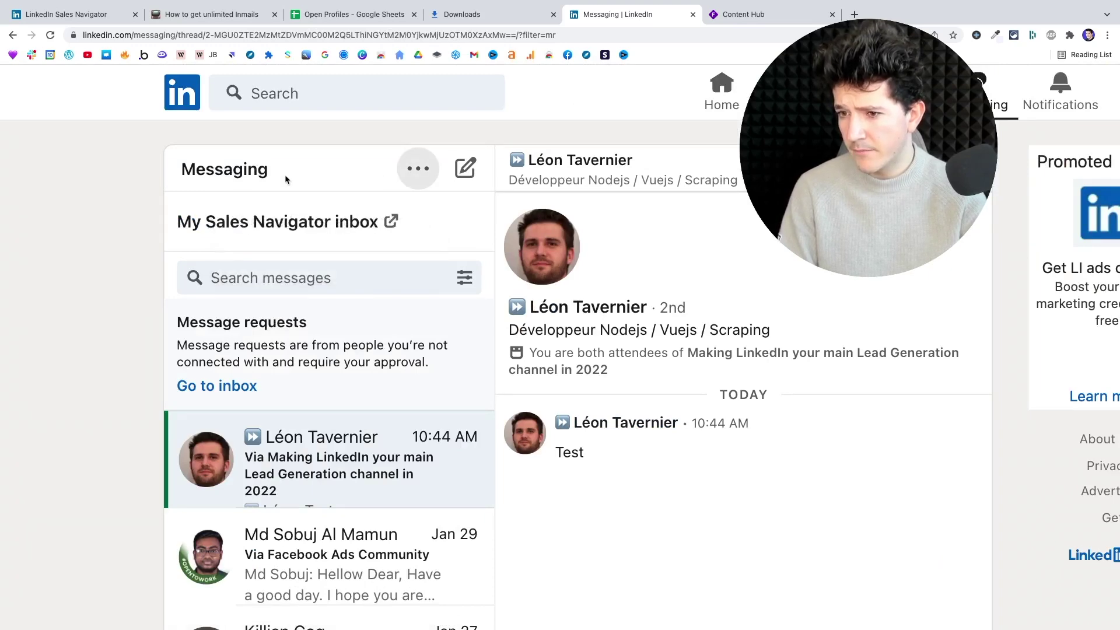
pyautogui.click(215, 388)
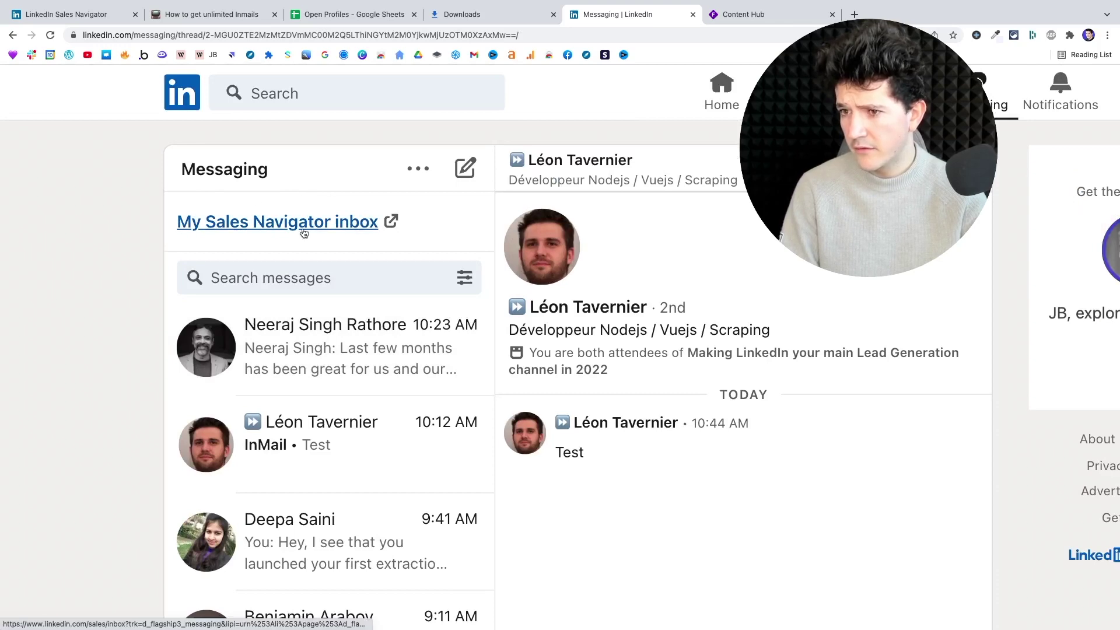
pyautogui.hotkey('ctrl', '-')
pyautogui.hotkey('ctrl', '-')
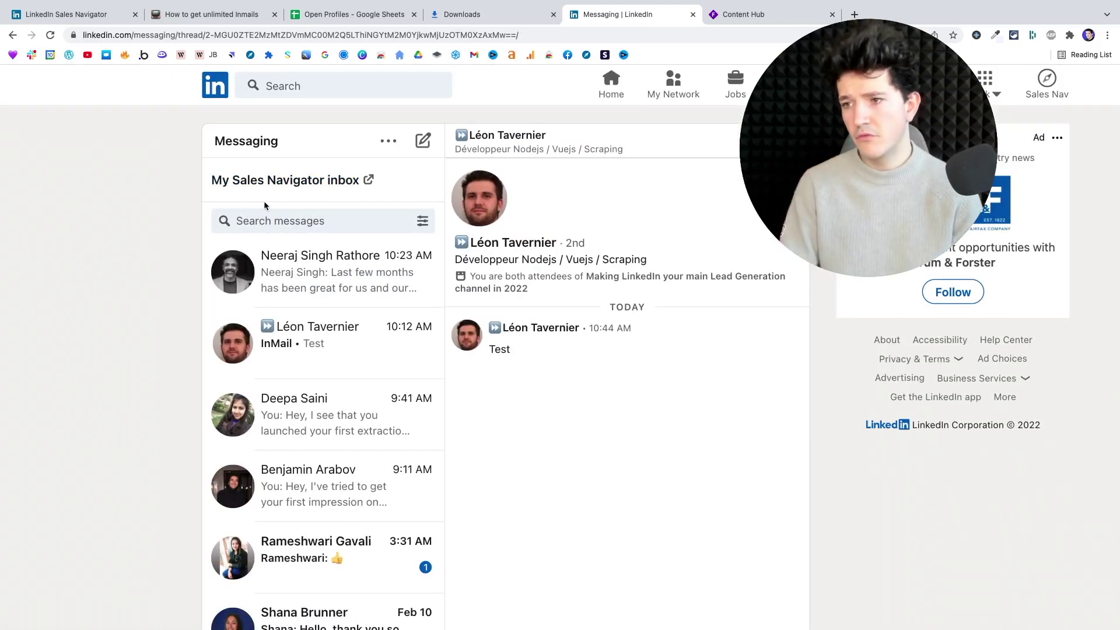
pyautogui.click(353, 222)
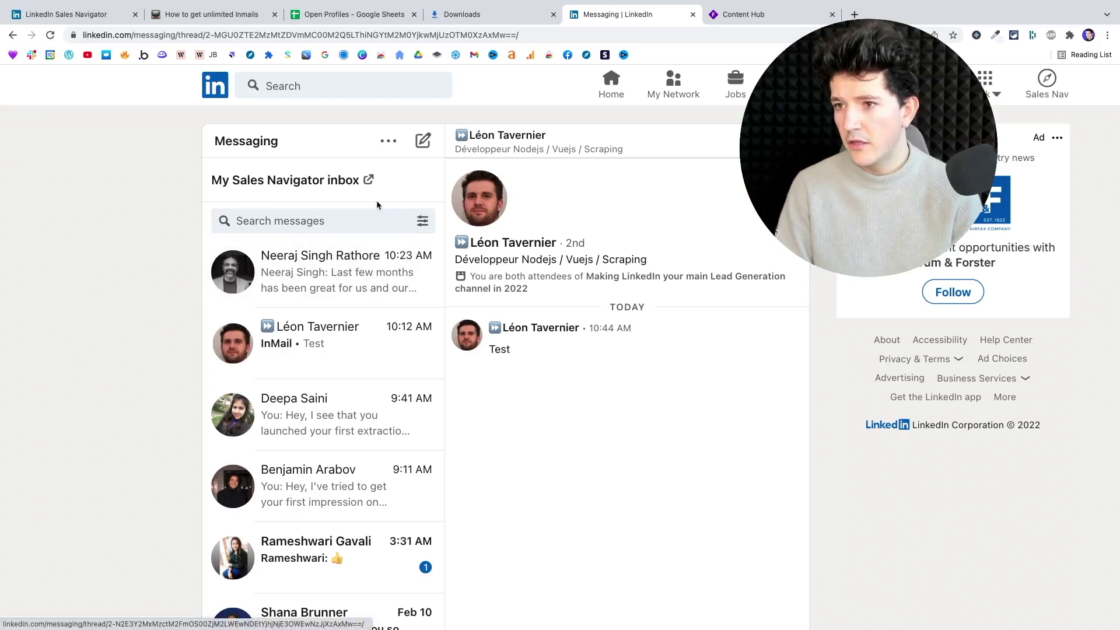
pyautogui.click(388, 140)
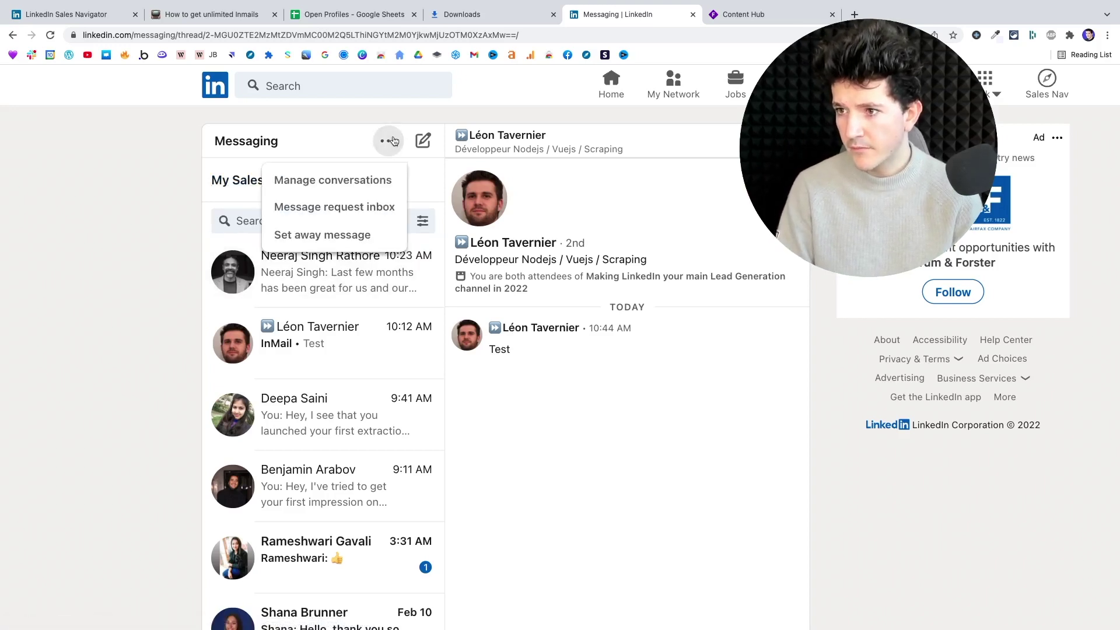
pyautogui.click(329, 208)
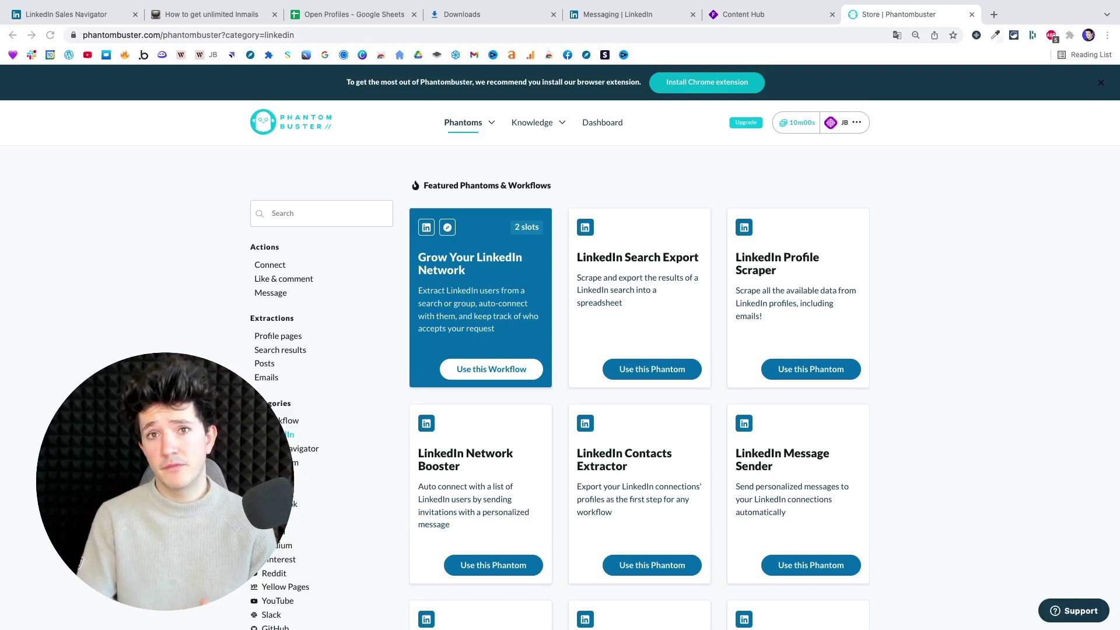
# Search the phantom store for 'event', then replace the query with 'group' to list group phantoms.
pyautogui.click(275, 211)
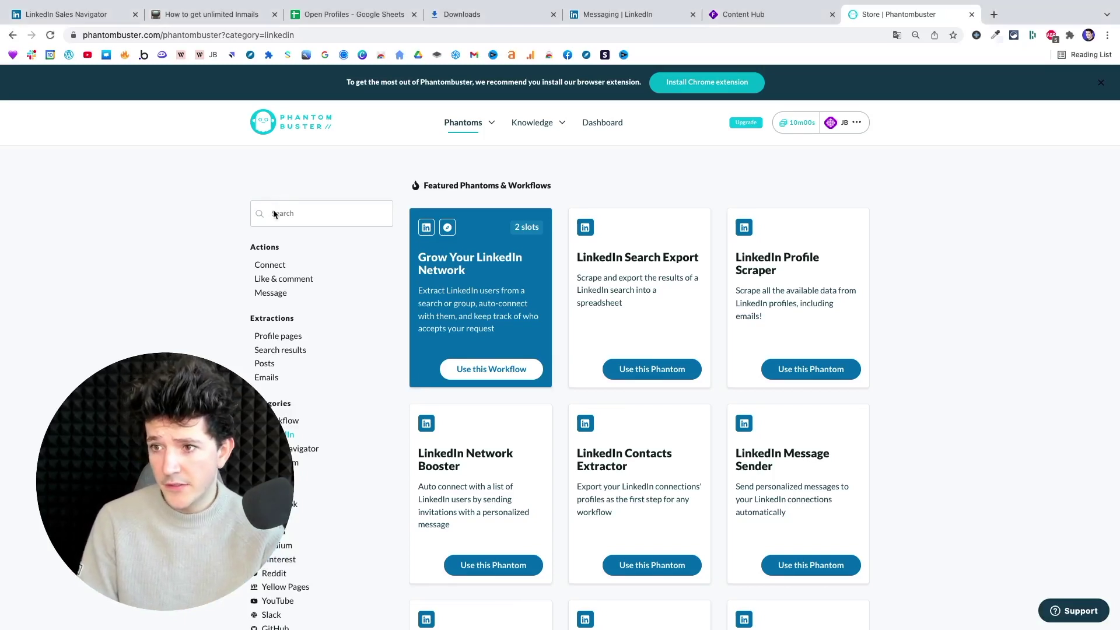
pyautogui.write('even')
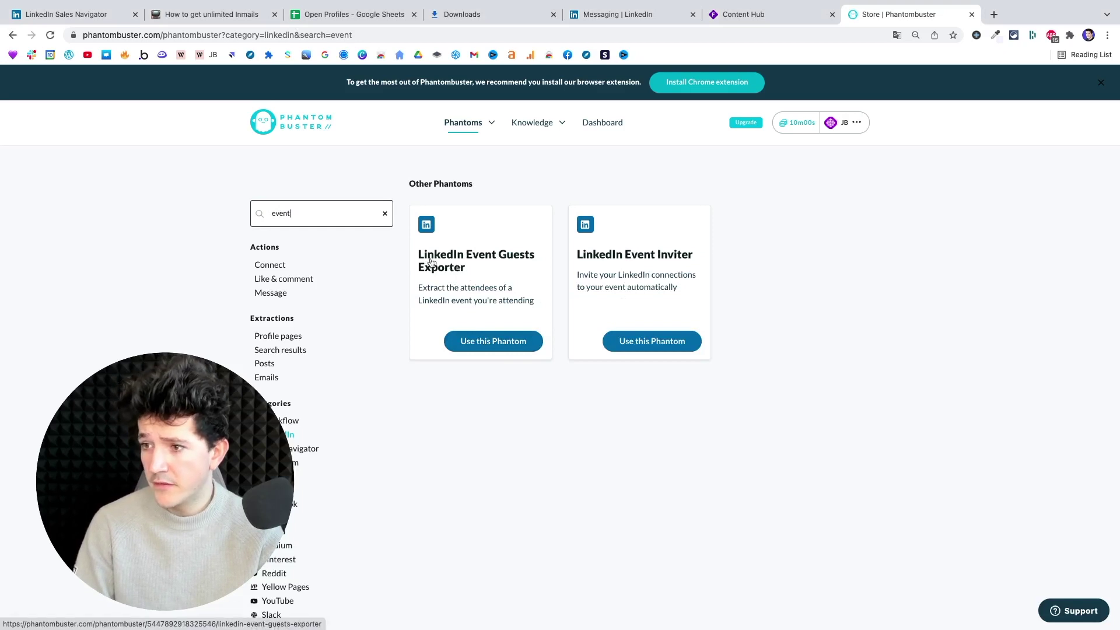
pyautogui.write('t')
pyautogui.press('super+a')
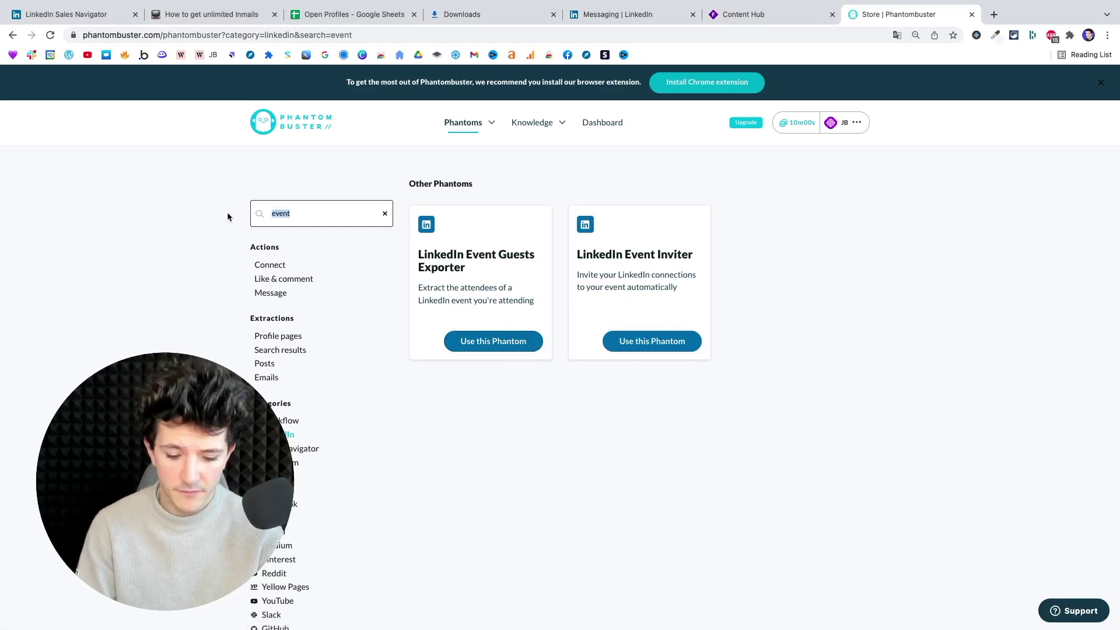
pyautogui.write('group')
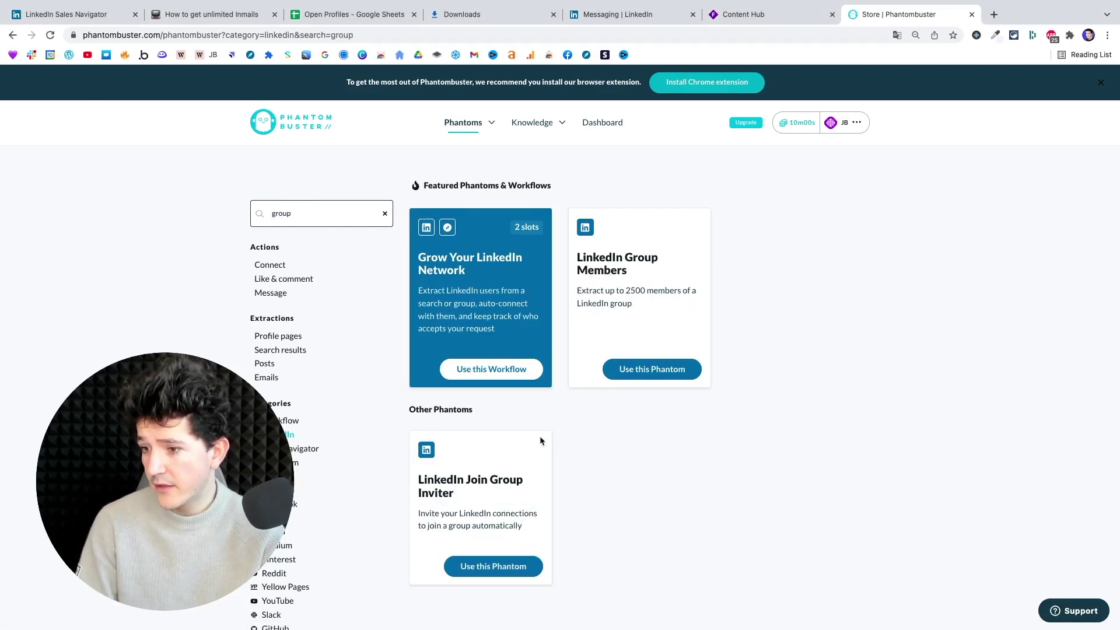